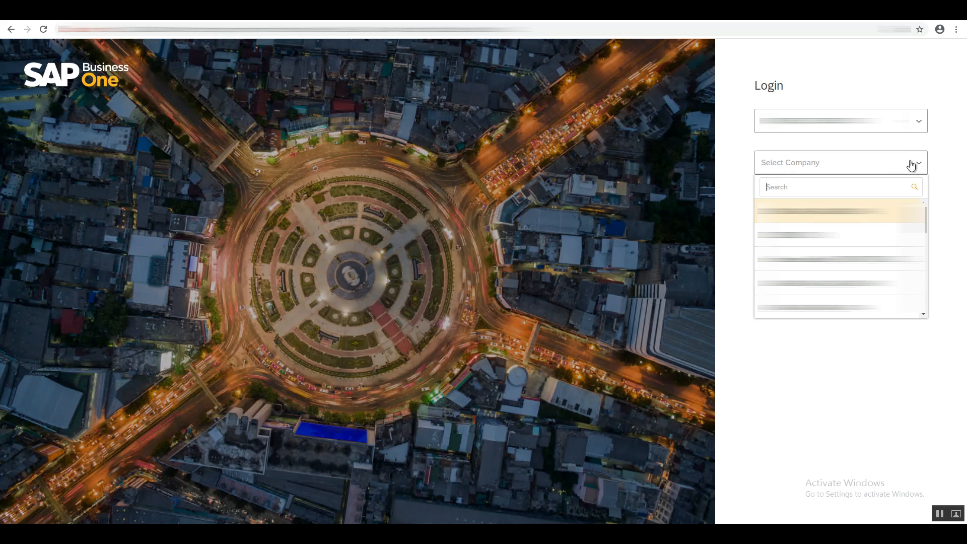
Log in to the OEC Computers (SBODEMOUS) company with the user name and account password.
text(sbo)
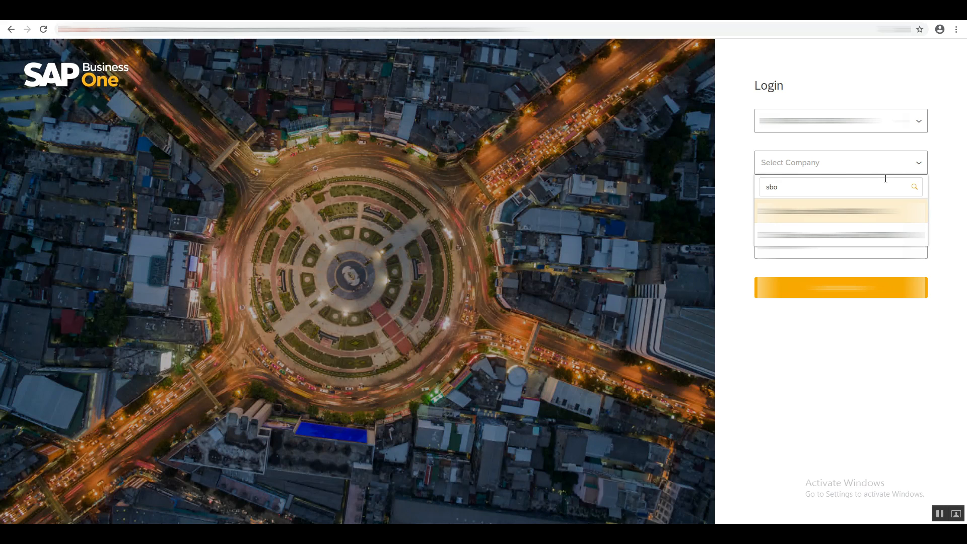
click(859, 215)
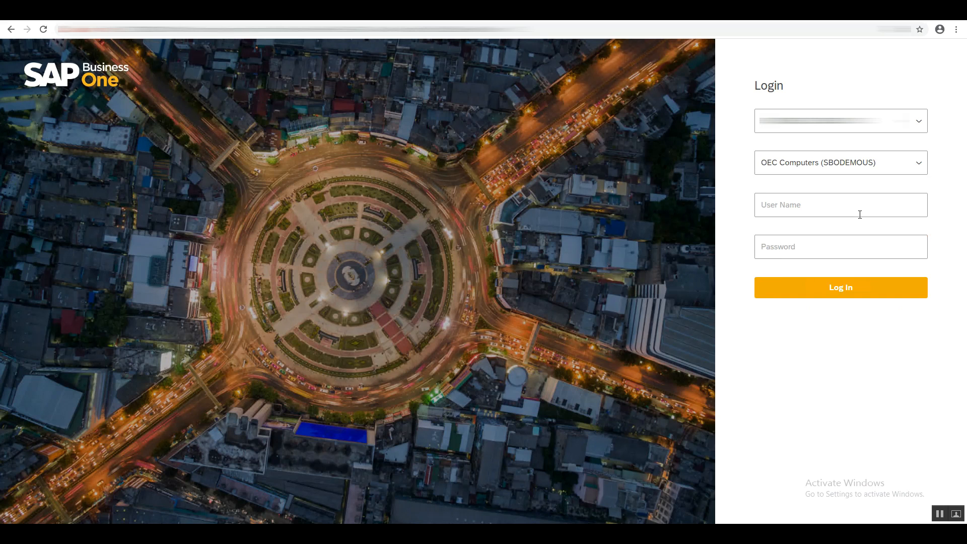
click(856, 209)
text(er)
key(Tab)
text(••••)
click(866, 292)
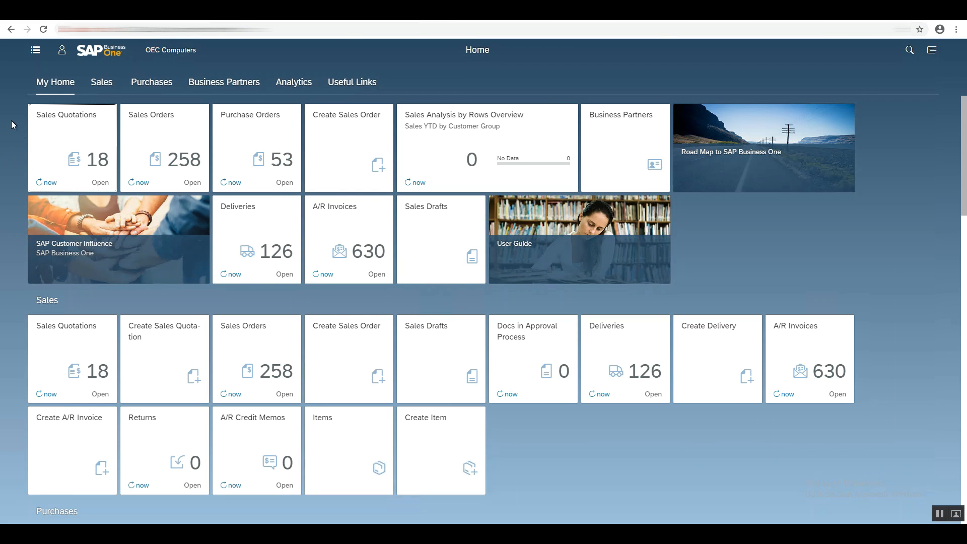
Open the main menu and expand each section in turn: Sales, Purchases, Business Partners, Analytics and Useful Links.
click(35, 57)
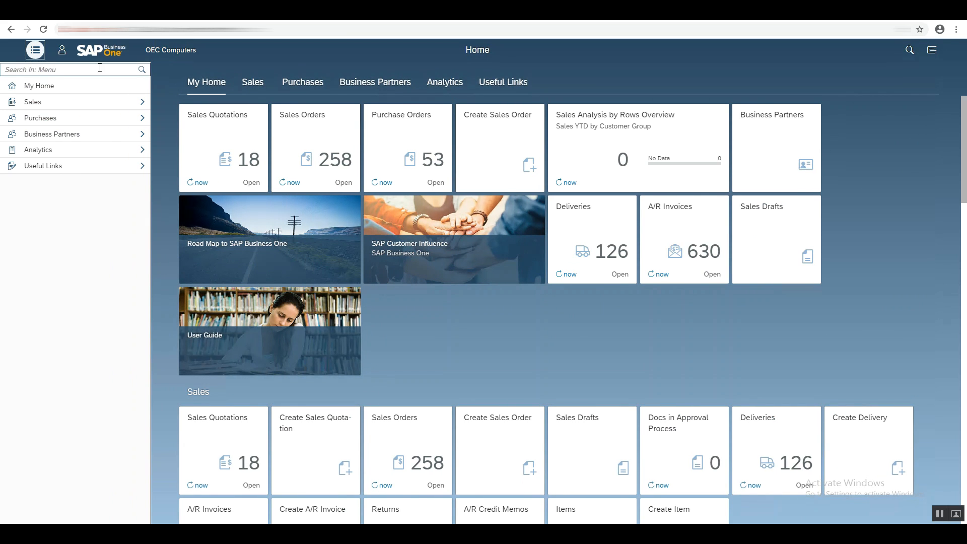
click(132, 103)
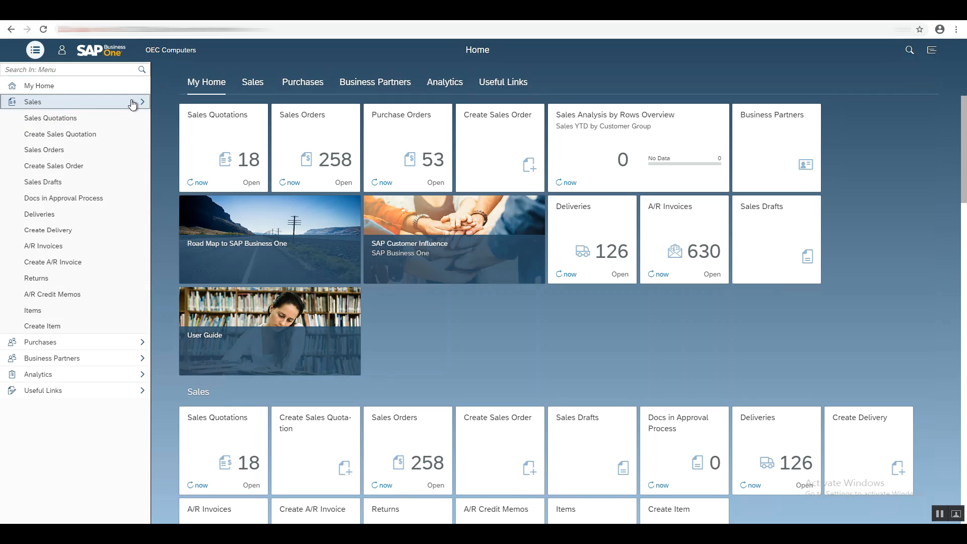
click(132, 103)
click(134, 120)
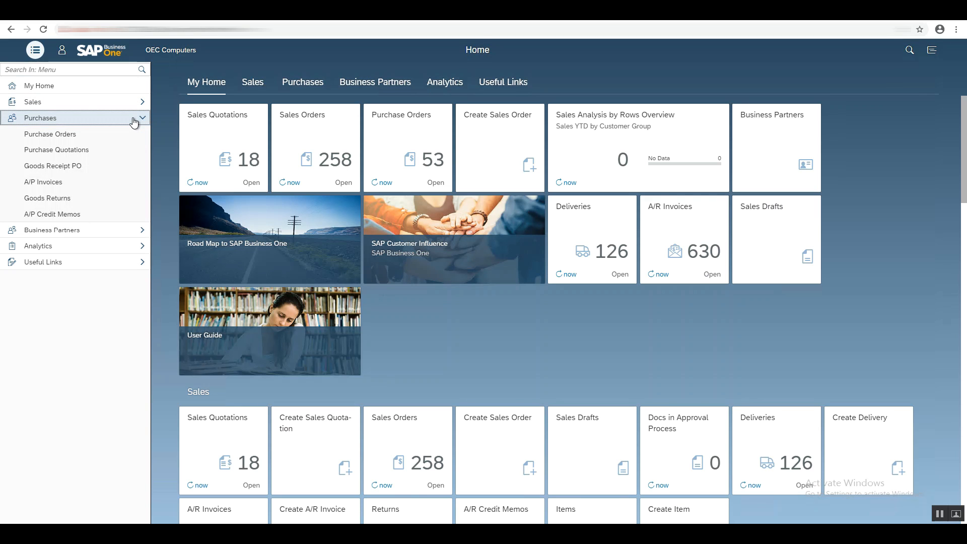
click(133, 120)
click(134, 135)
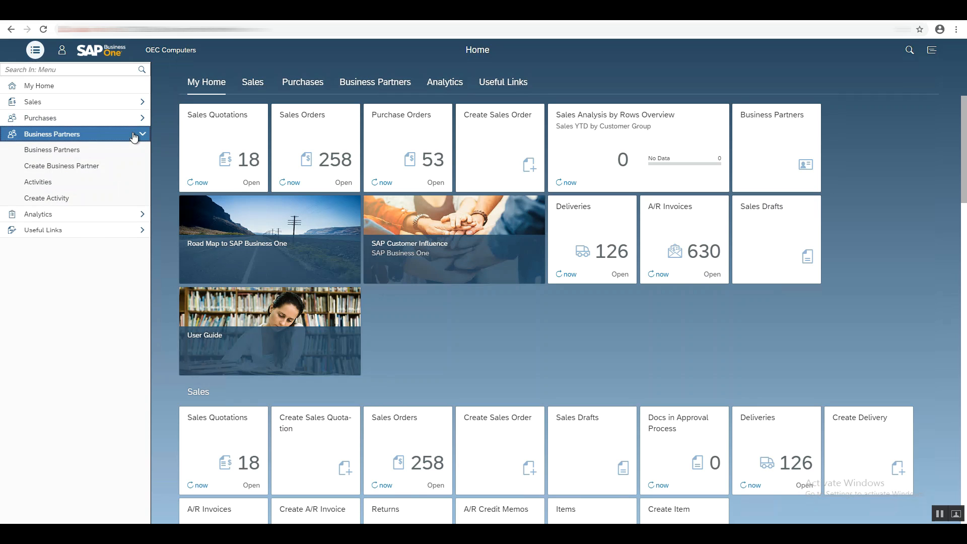
click(134, 135)
click(132, 151)
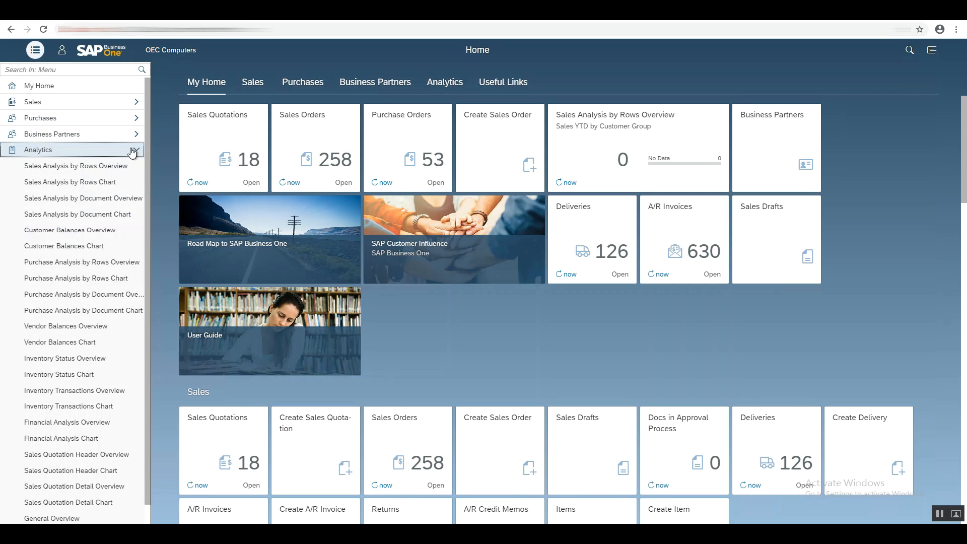
click(132, 150)
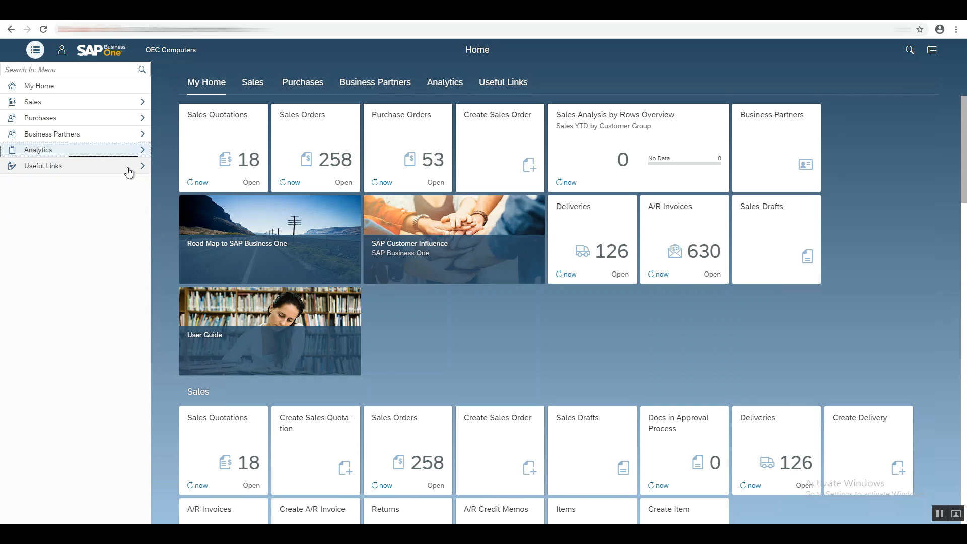
click(129, 170)
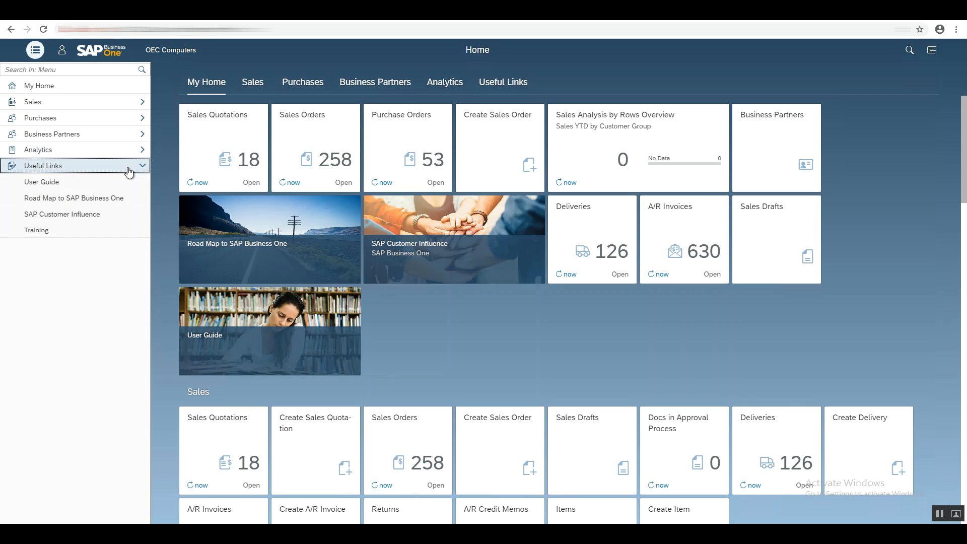
click(129, 171)
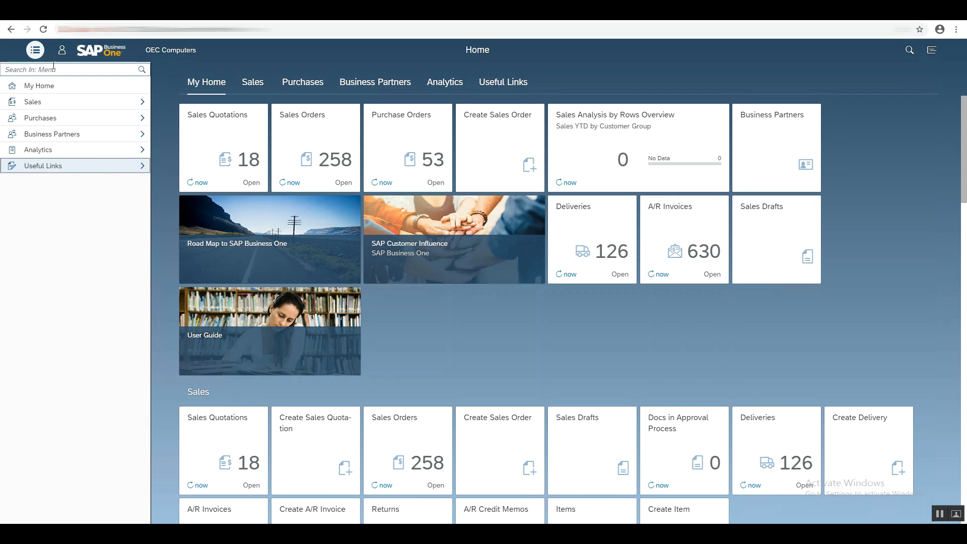
Search the main menu for sales, then clear the search and close the menu.
click(35, 51)
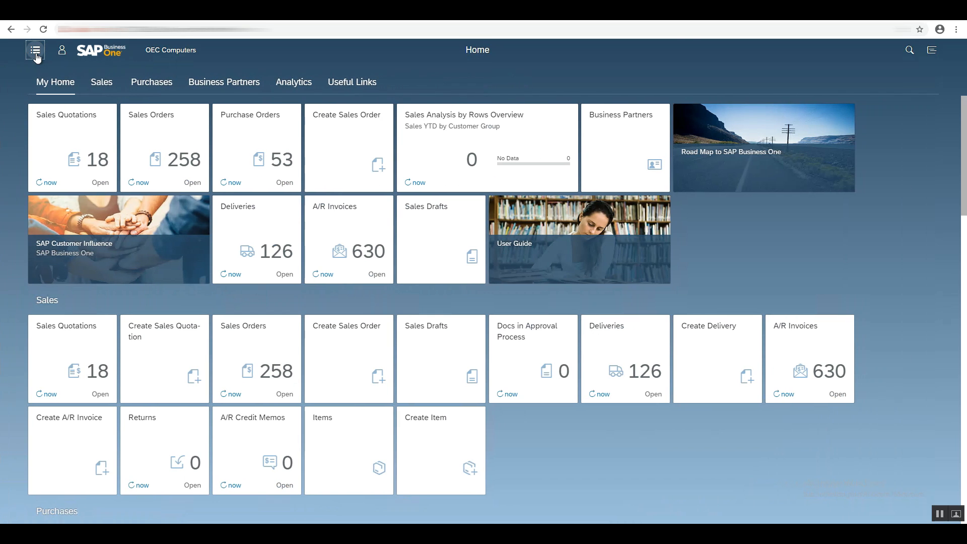
click(35, 53)
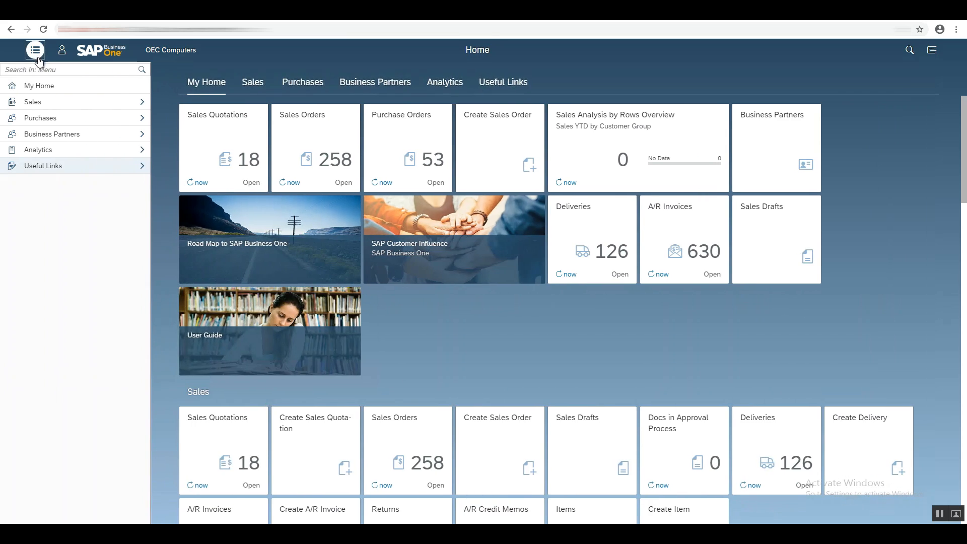
click(46, 69)
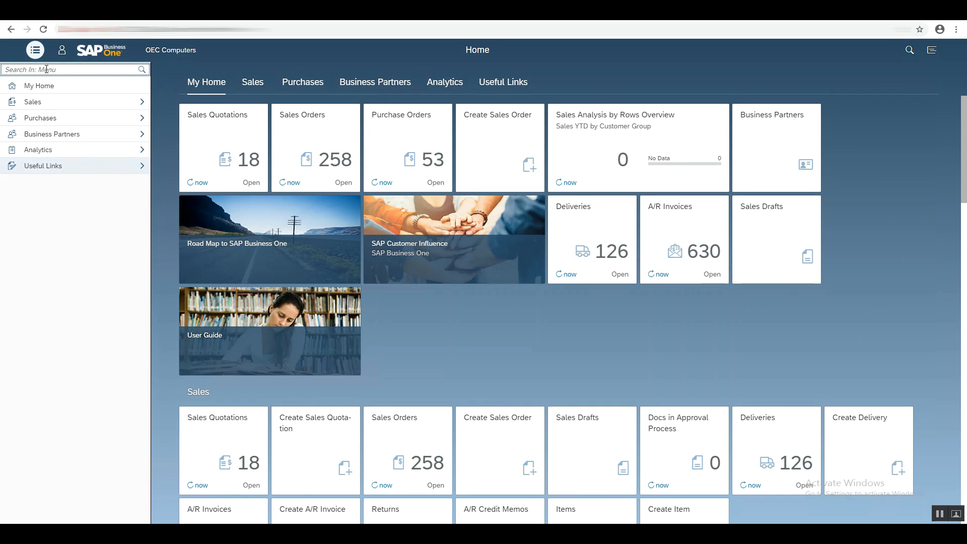
text(sae)
text(les)
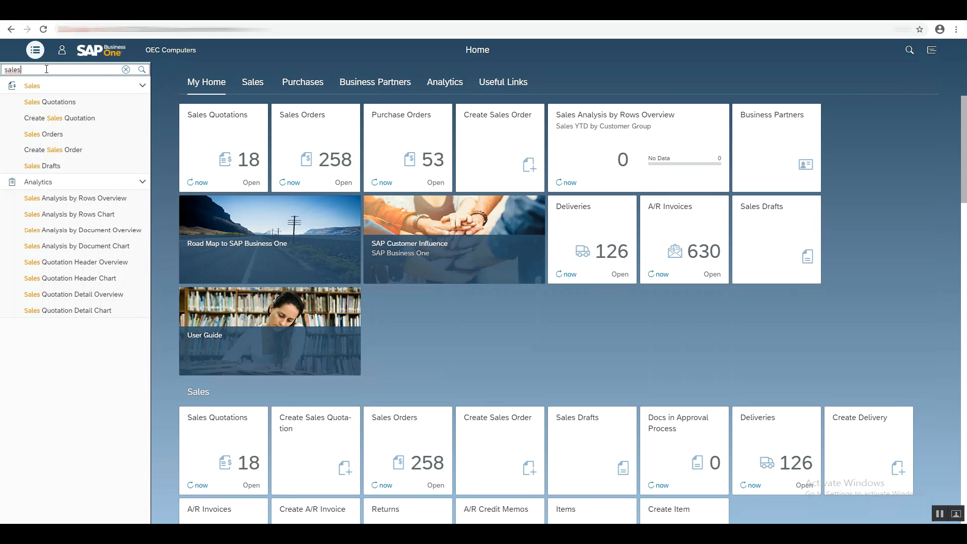
click(126, 70)
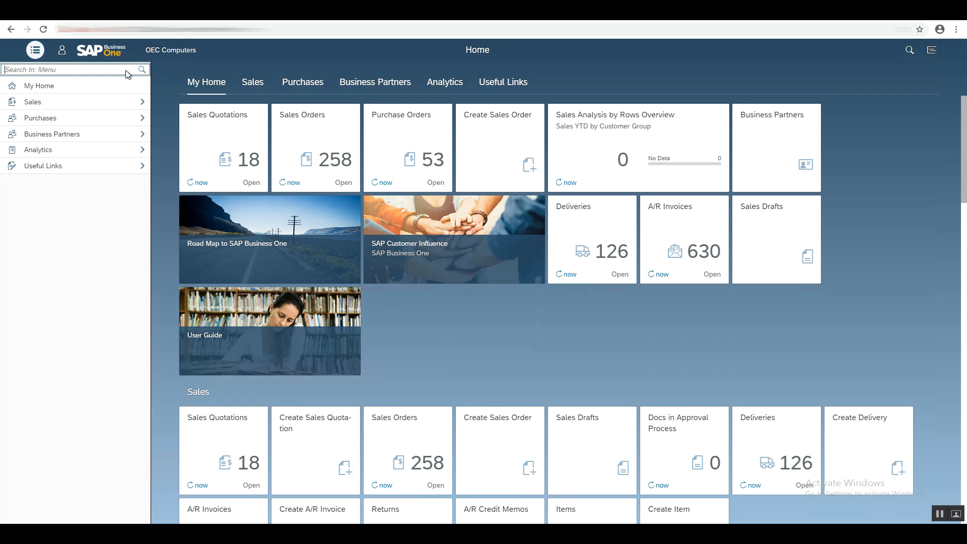
click(36, 52)
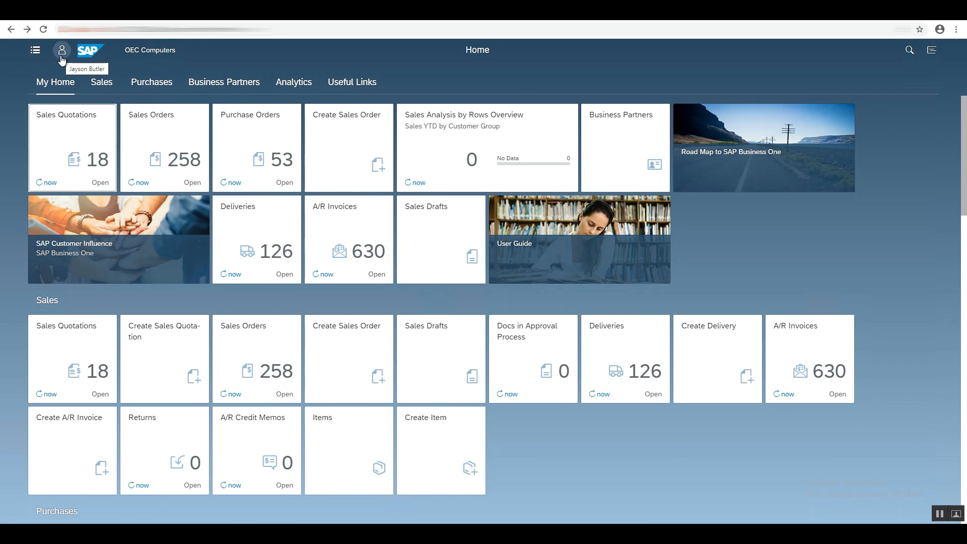
Open App Finder and pin the Business Partners app to the Sales group, then return to the home page.
click(61, 59)
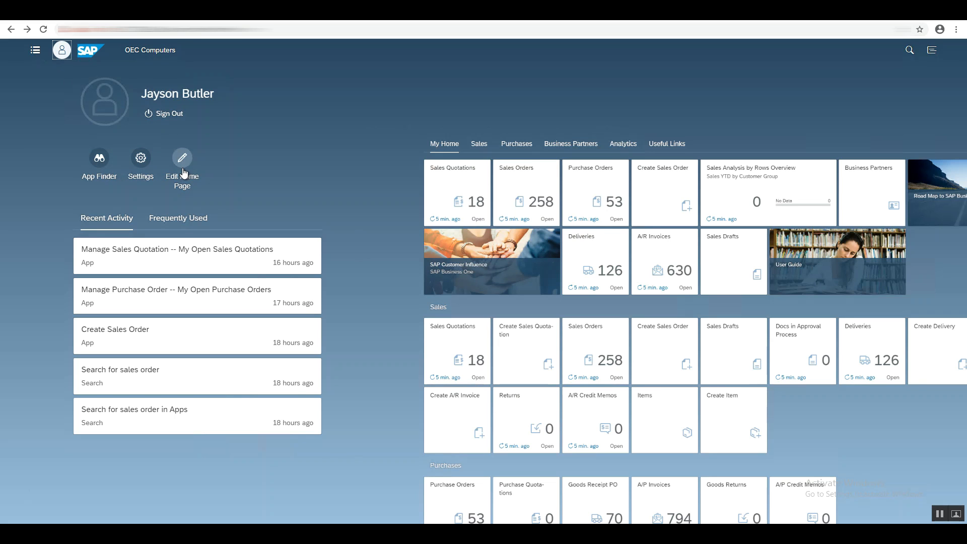
click(99, 174)
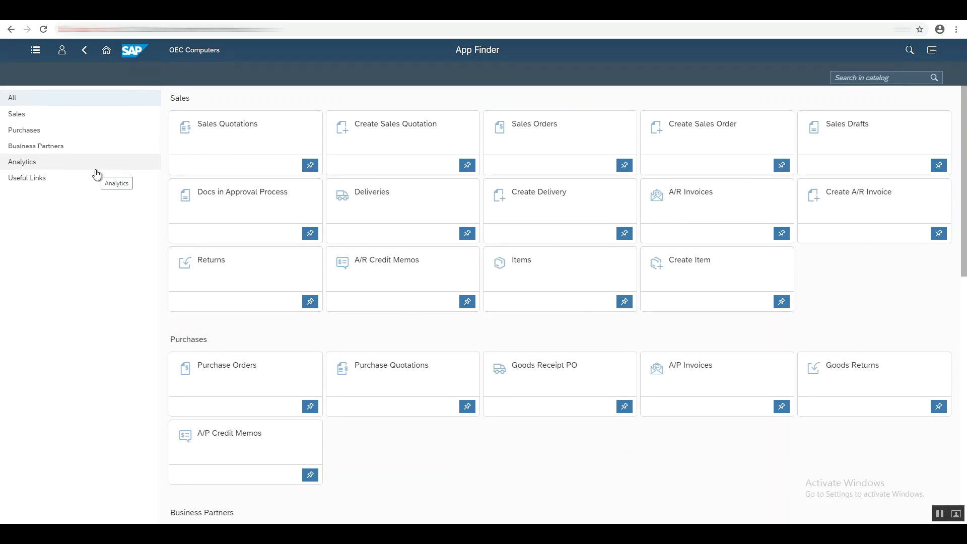
click(93, 123)
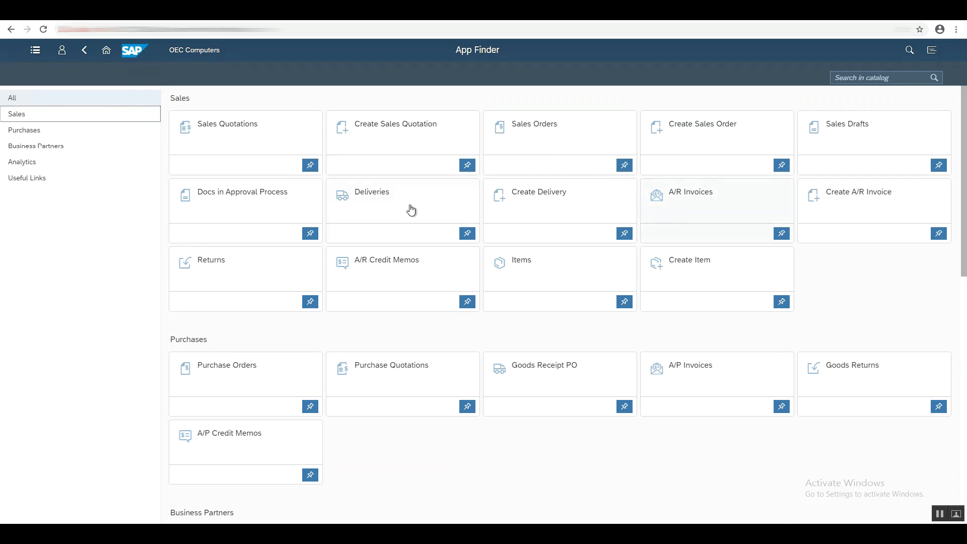
click(91, 153)
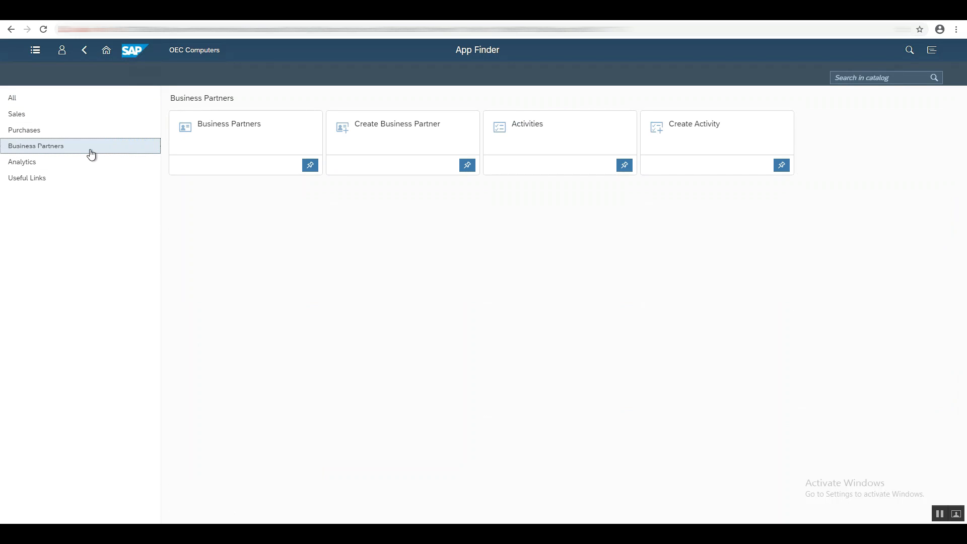
click(310, 169)
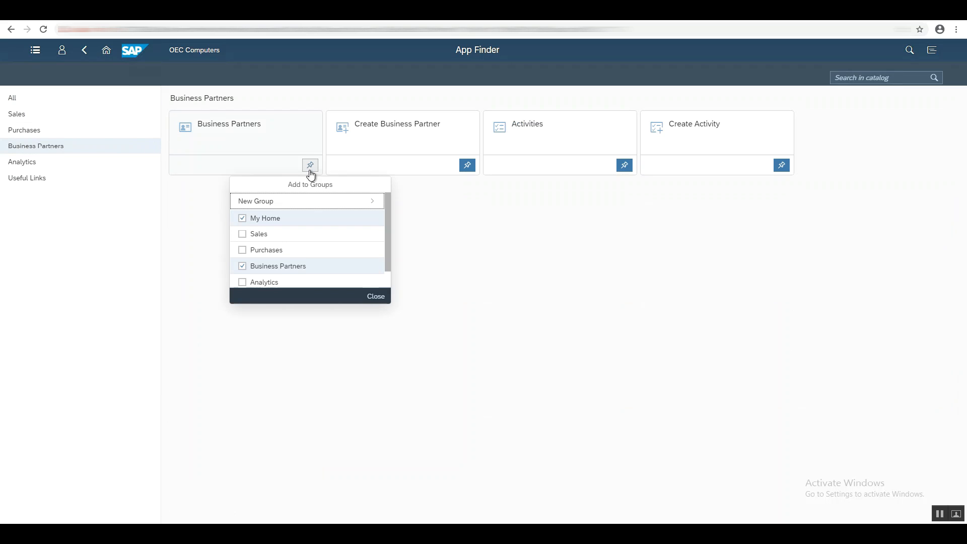
click(242, 234)
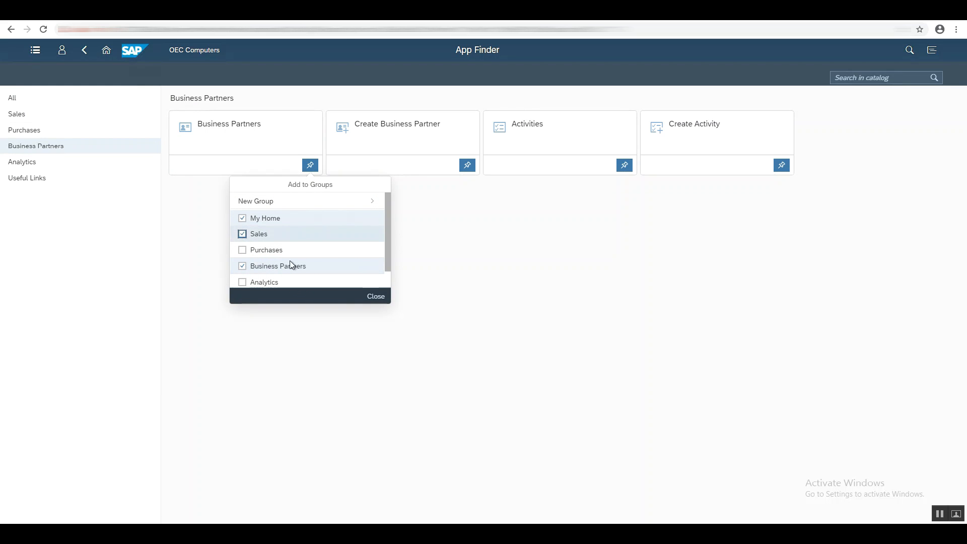
click(374, 301)
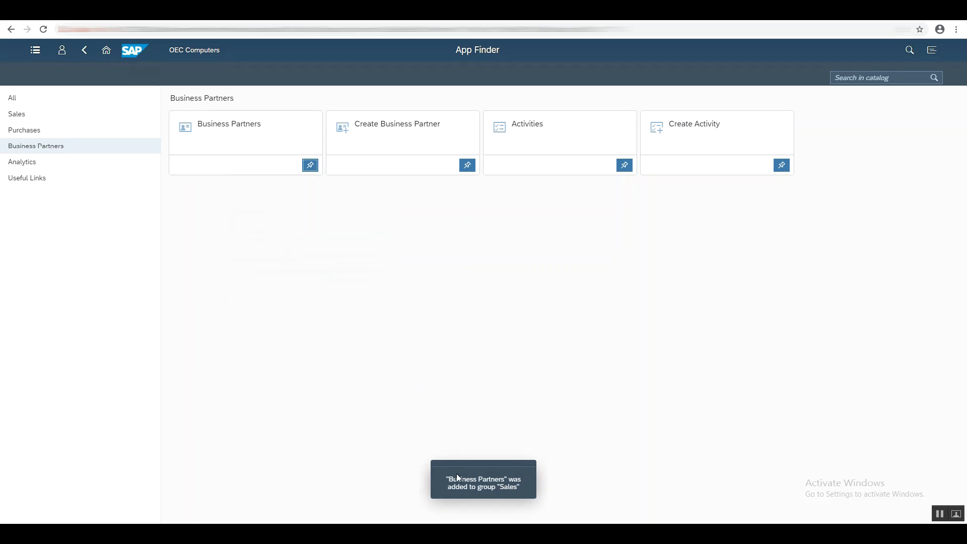
click(86, 120)
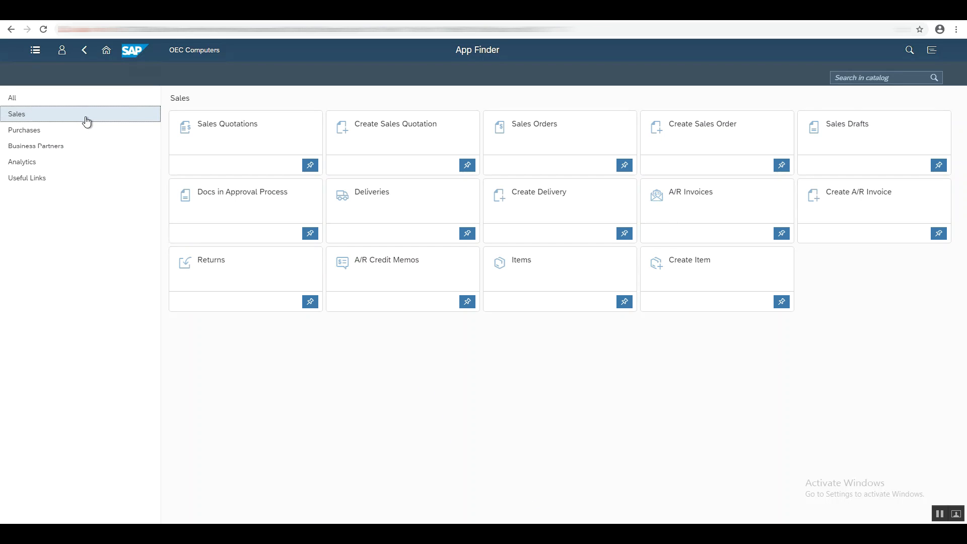
click(109, 53)
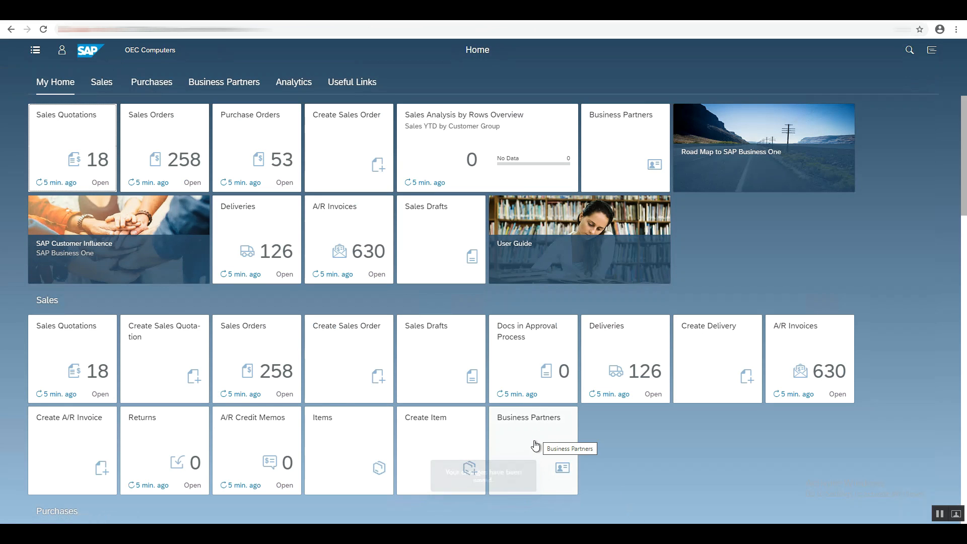
Open the user Settings dialog and review each category from Appearance through UI Extension.
click(61, 59)
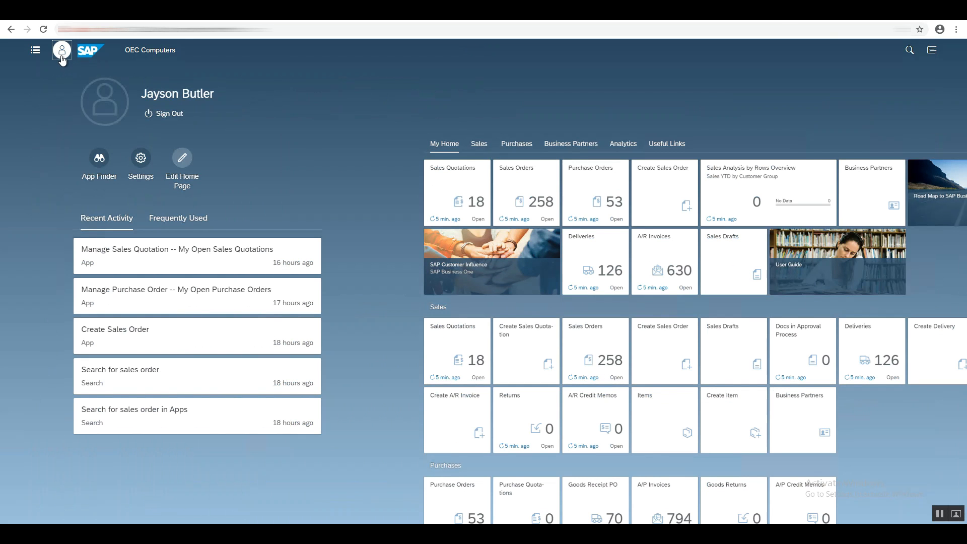
click(141, 169)
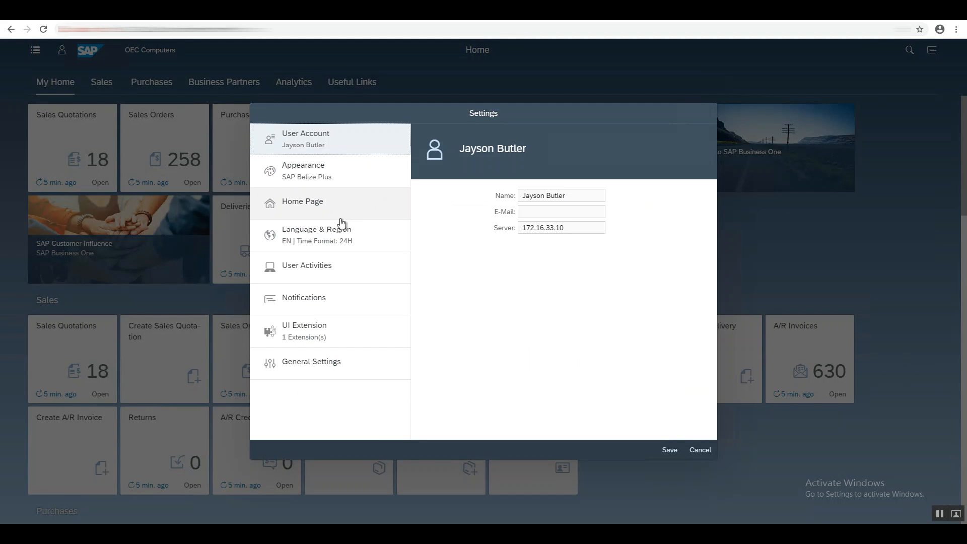
click(362, 182)
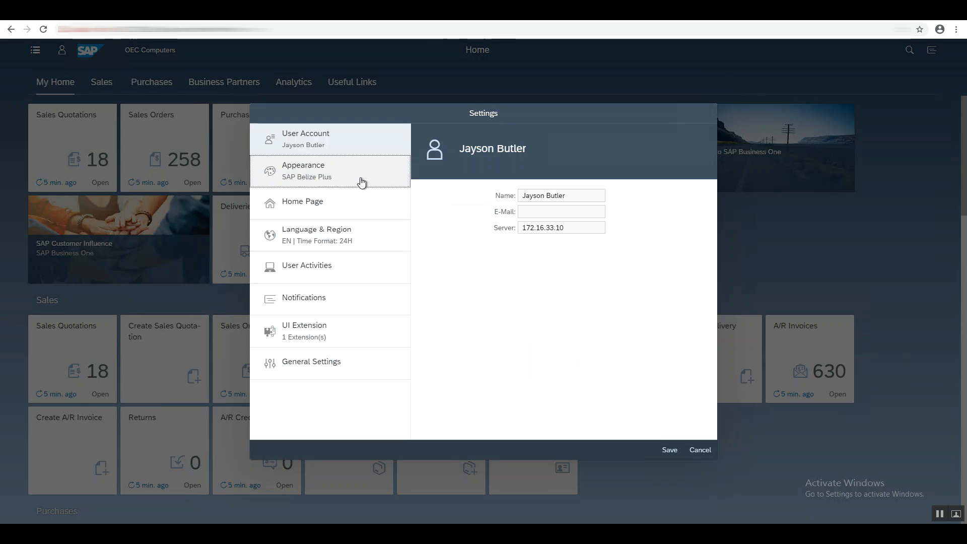
click(374, 211)
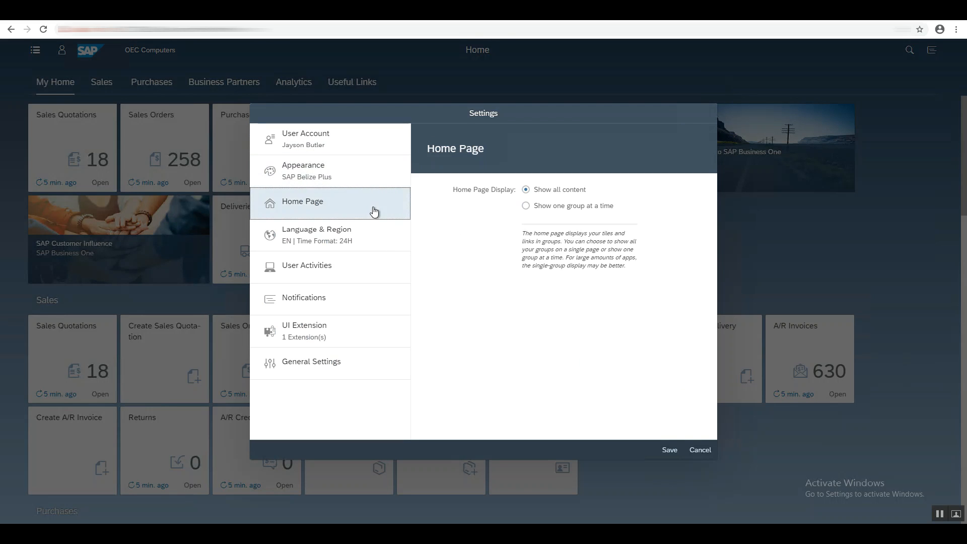
click(396, 245)
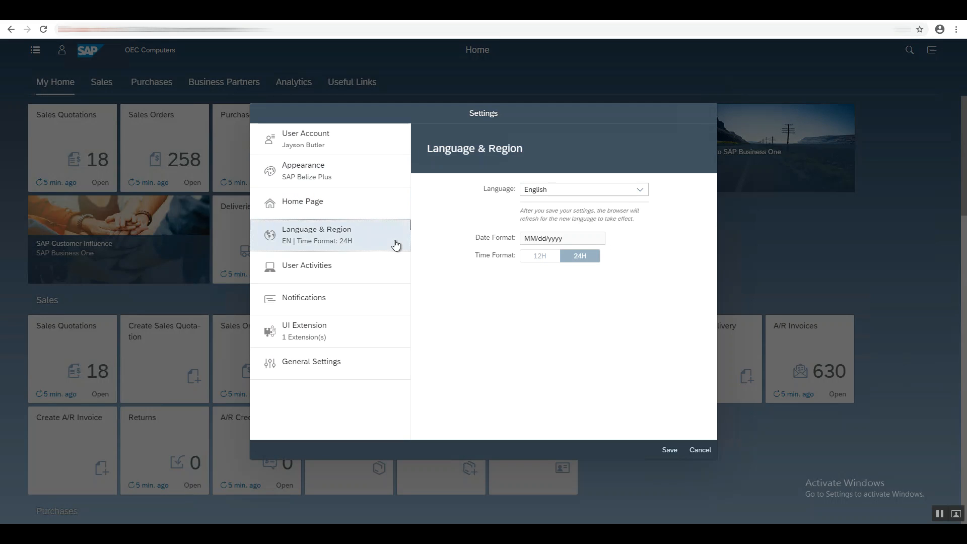
click(400, 273)
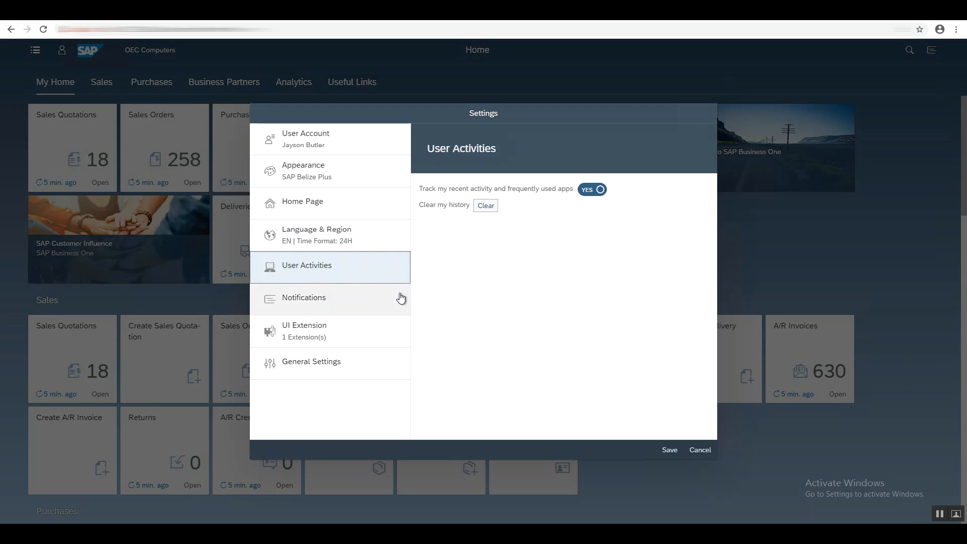
click(400, 298)
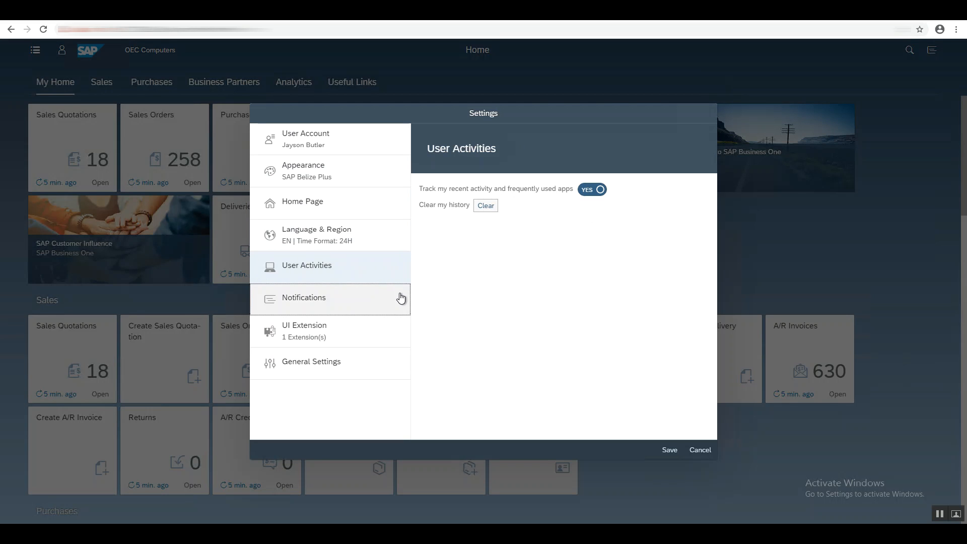
click(401, 327)
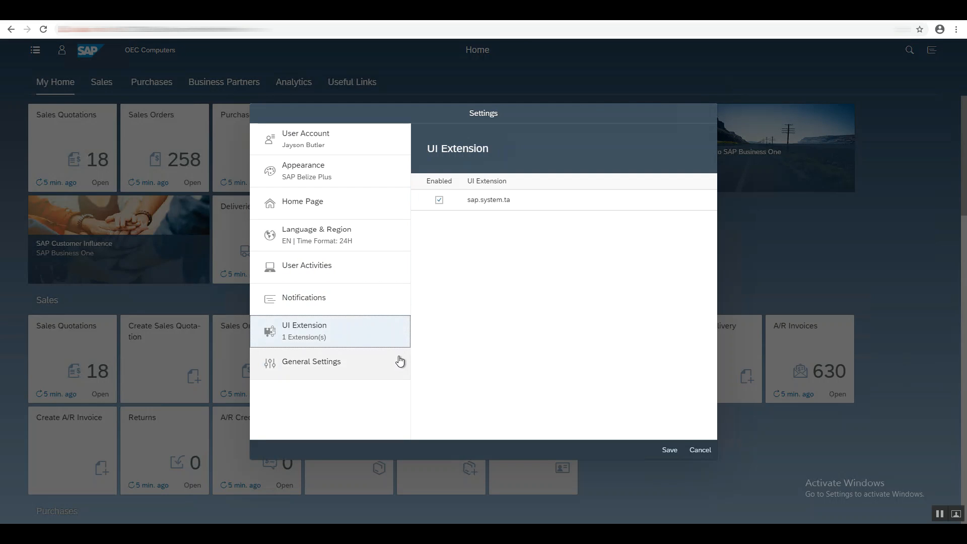
Review the General Settings category and close the Settings dialog without saving.
click(399, 361)
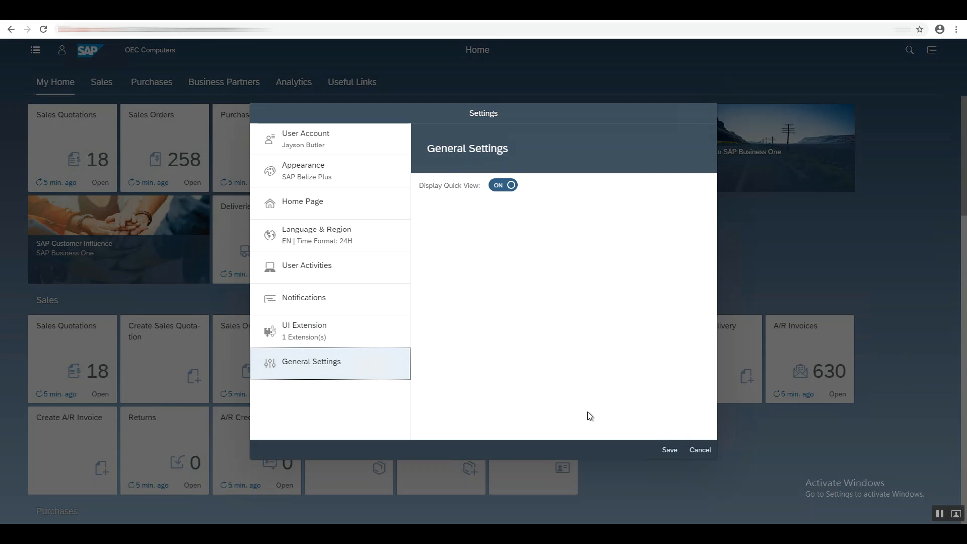
click(699, 449)
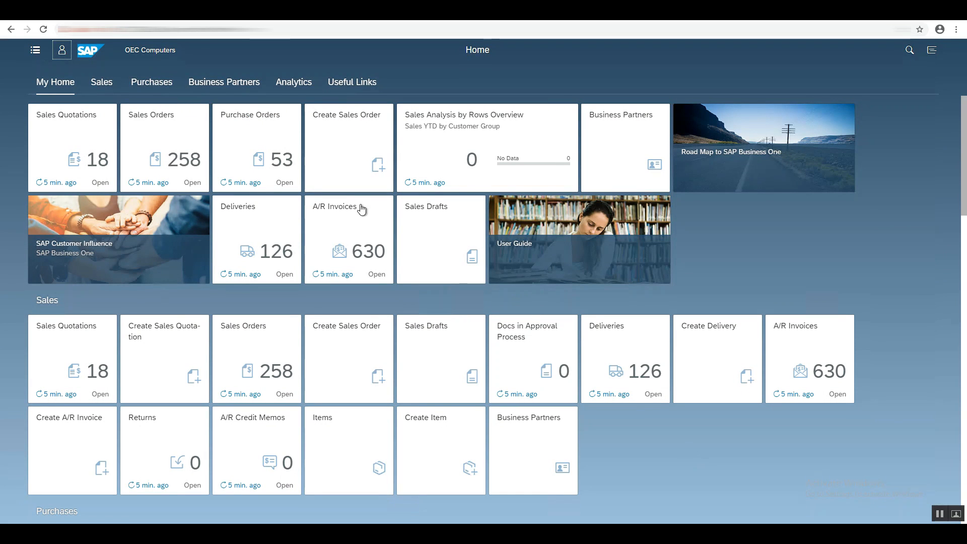
Enter home page edit mode from the user menu and remove the Business Partners tile from the Sales group.
click(61, 52)
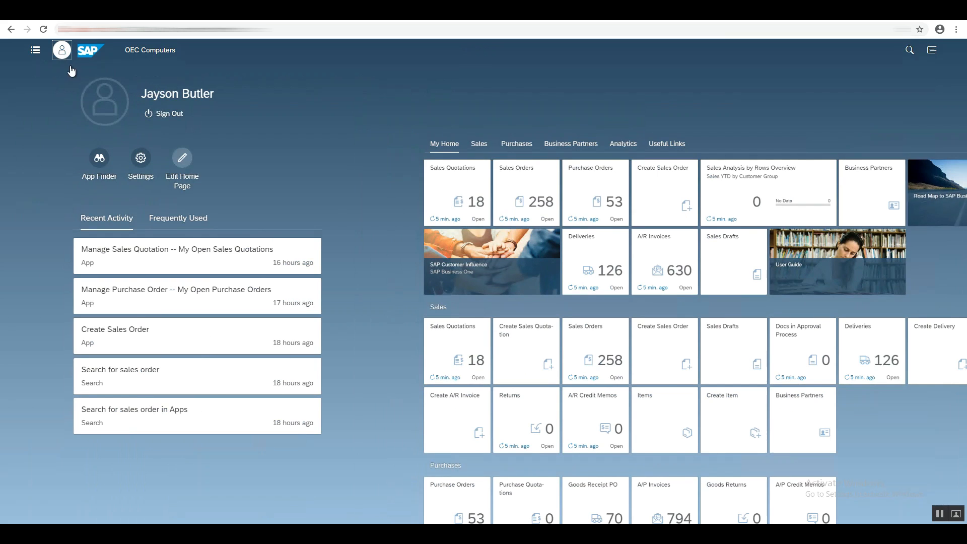
click(184, 165)
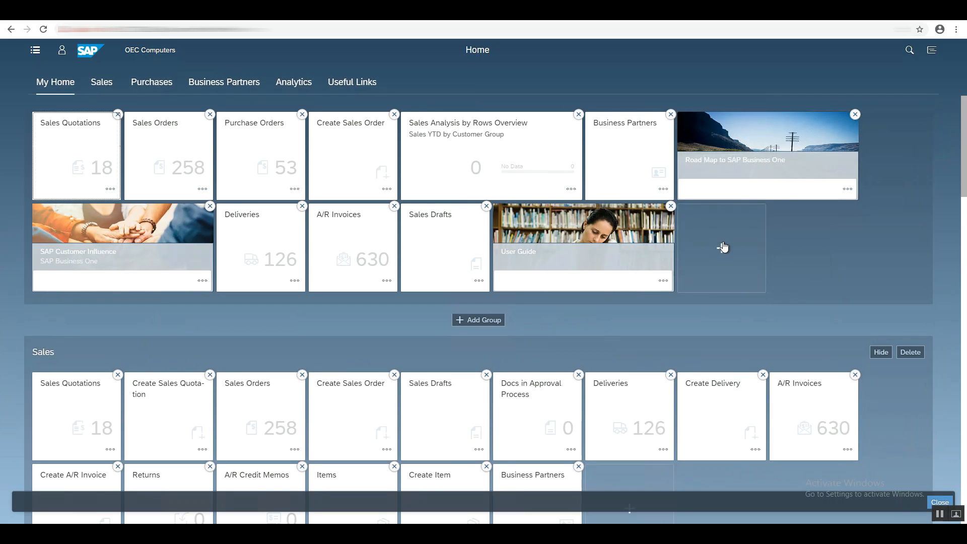
scroll(723, 246, down, 2)
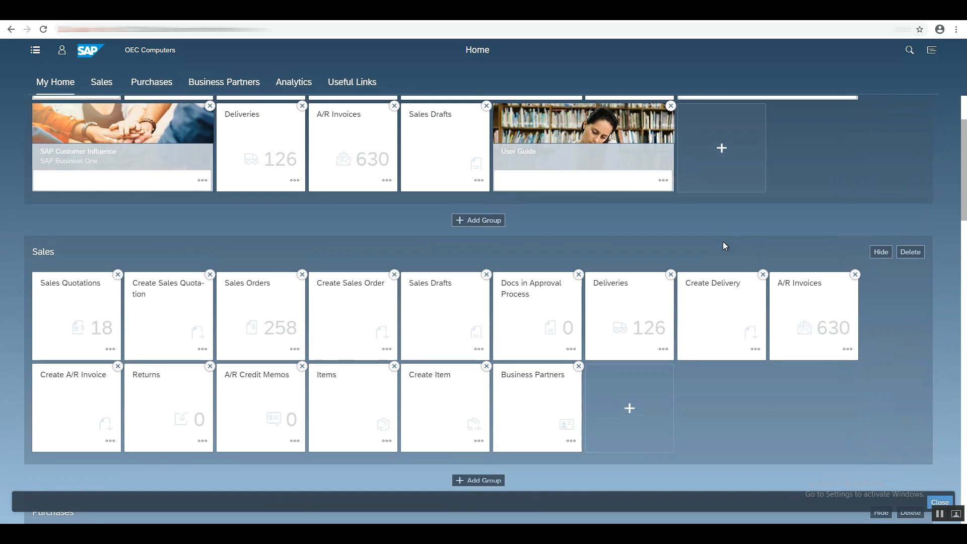
click(577, 367)
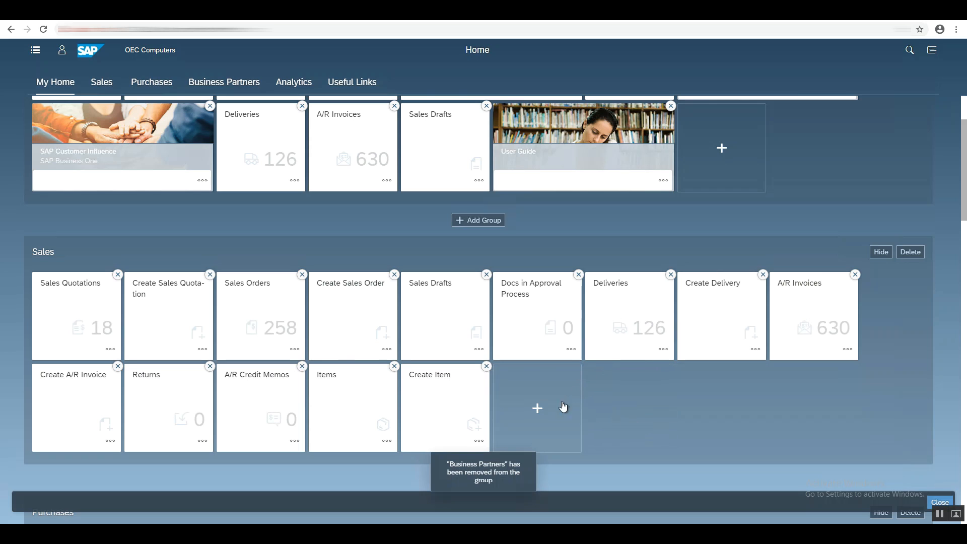
Add the Create Business Partner app to the Sales group through App Finder and return to the home page.
click(537, 411)
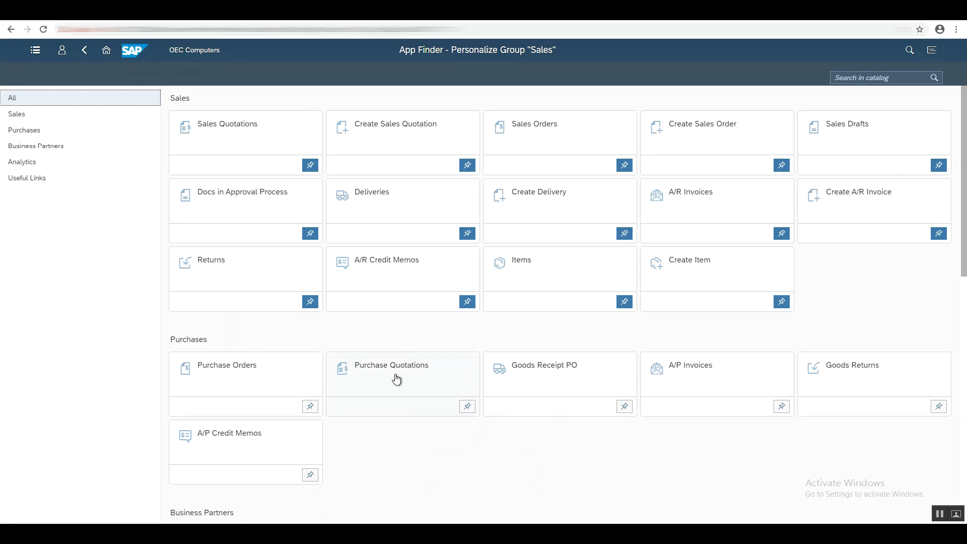
click(99, 149)
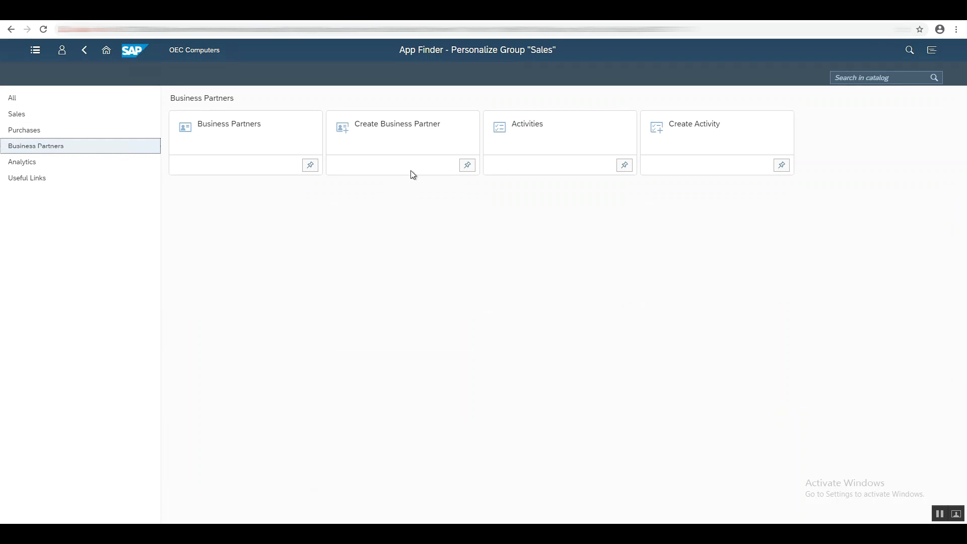
click(468, 168)
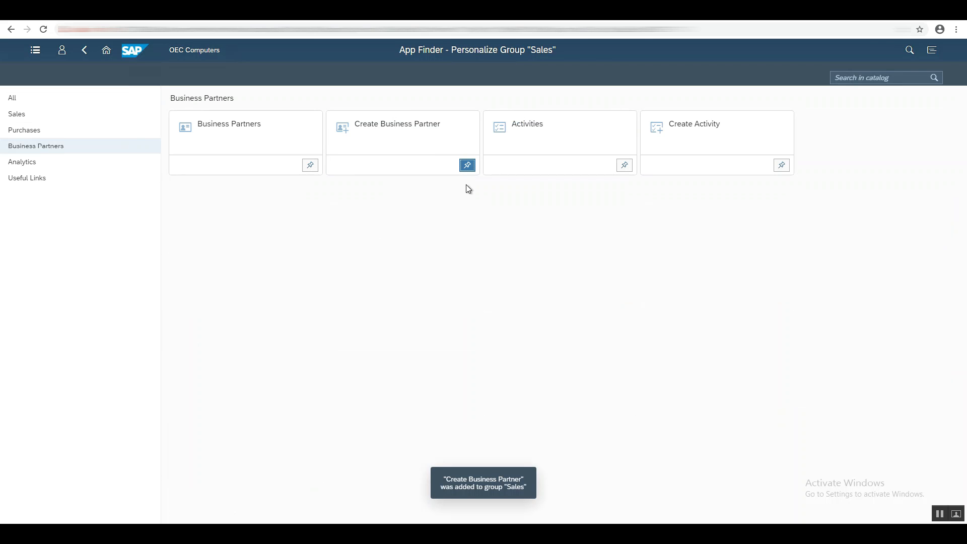
click(84, 55)
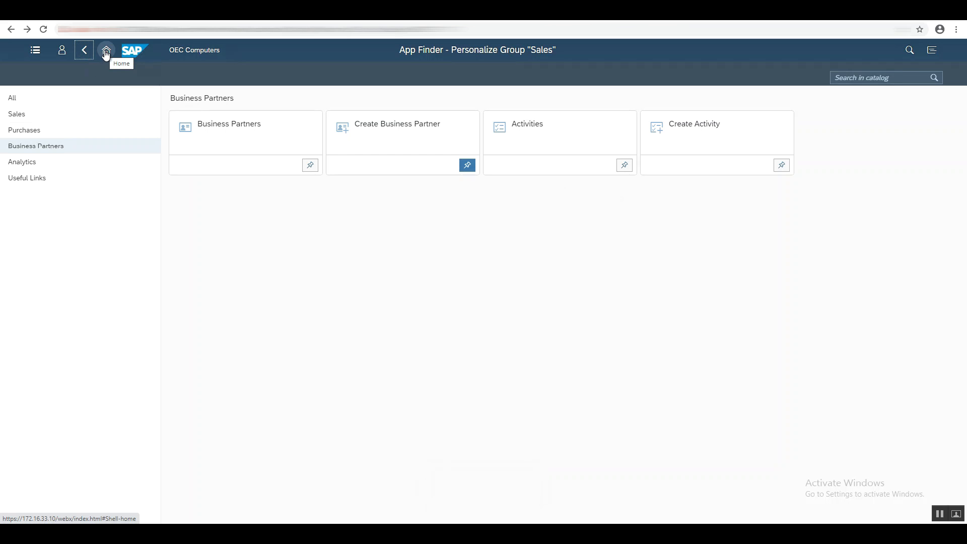
click(106, 52)
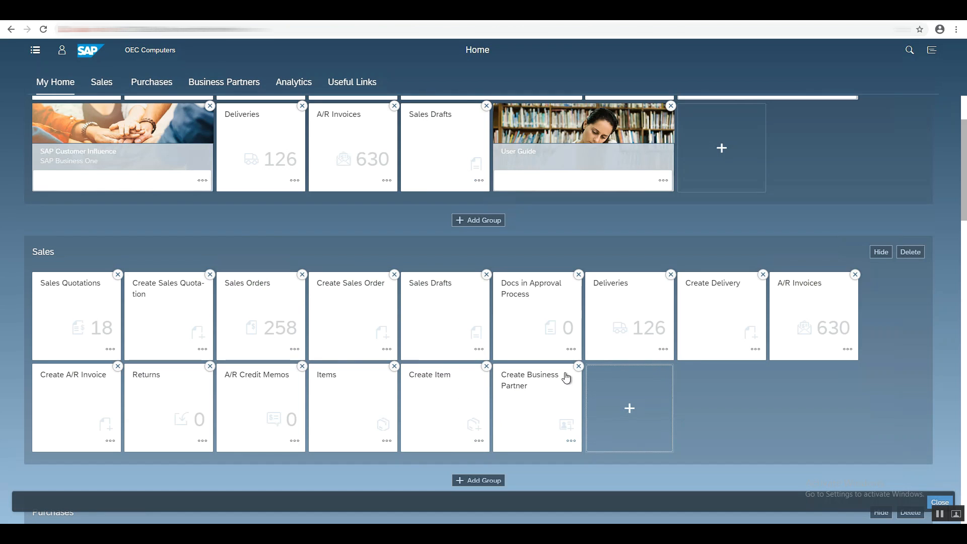
Open the user menu, review the Recent Activity and Frequently Used lists, and close the menu.
click(61, 50)
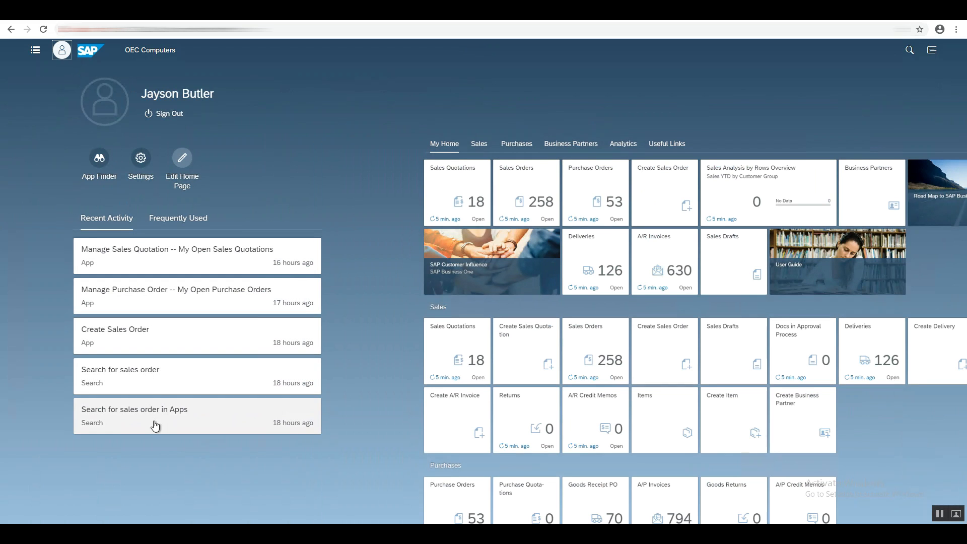
click(175, 227)
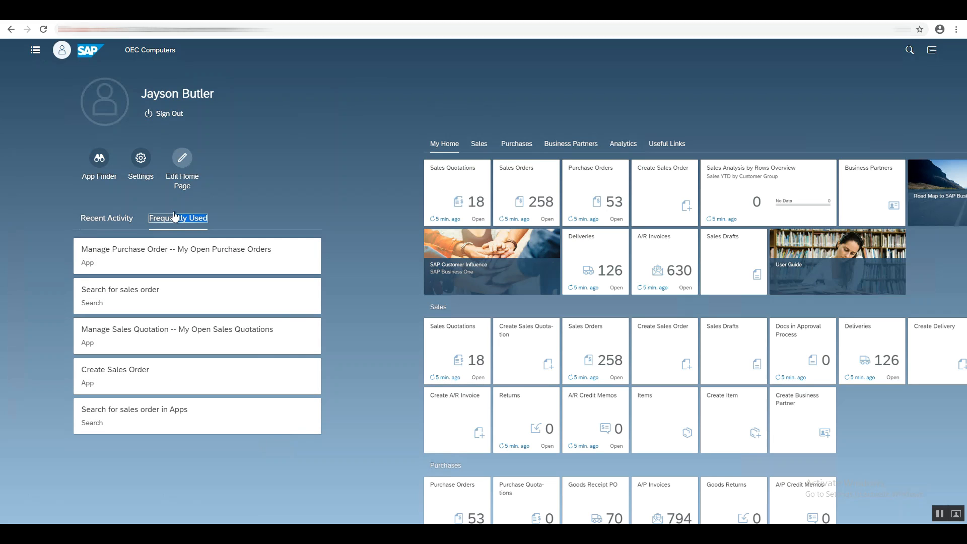
click(215, 218)
click(61, 56)
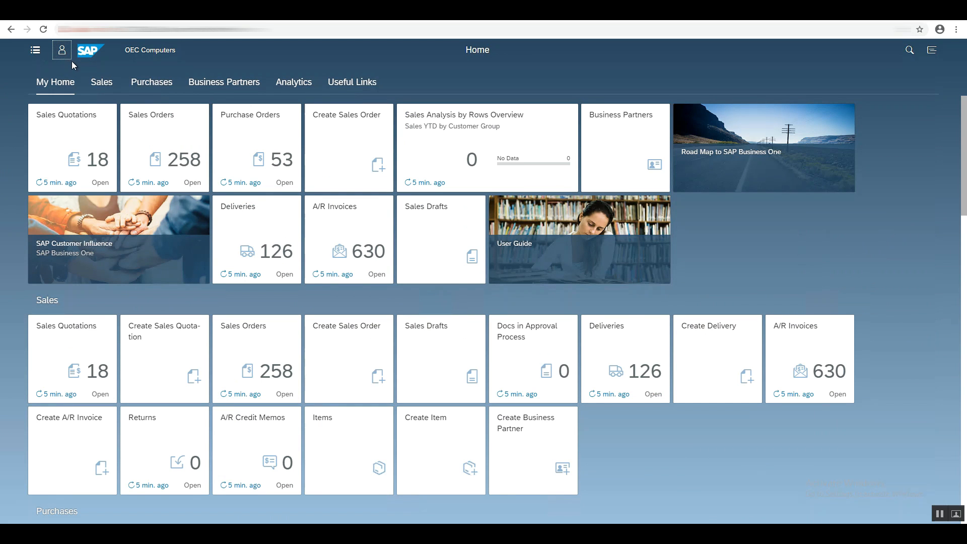
Run a global search for all objects and filter the results to the Sales Order category.
click(912, 56)
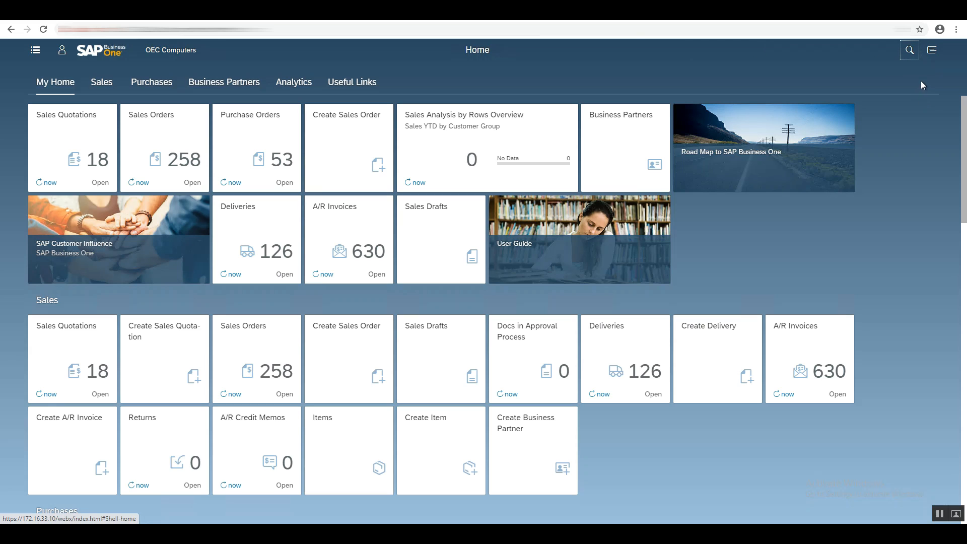
click(917, 82)
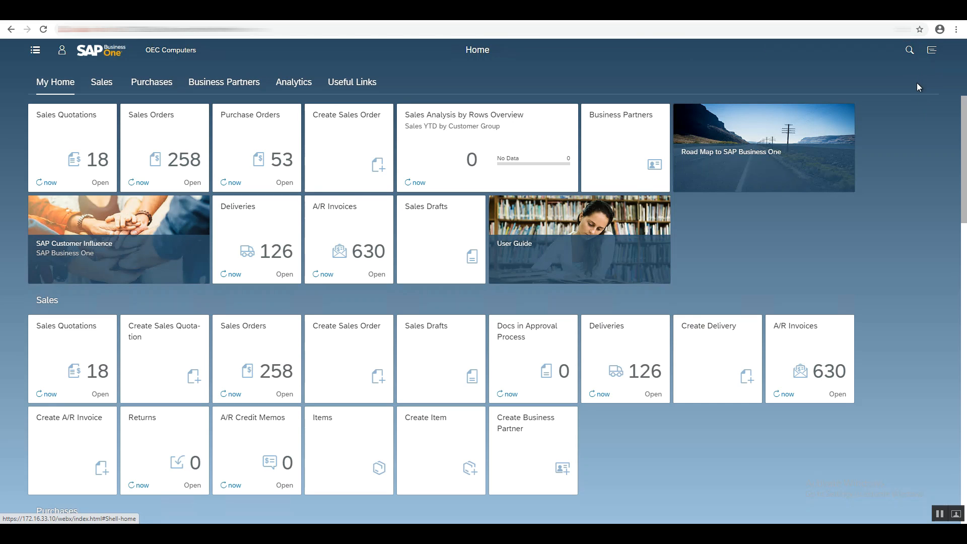
click(909, 50)
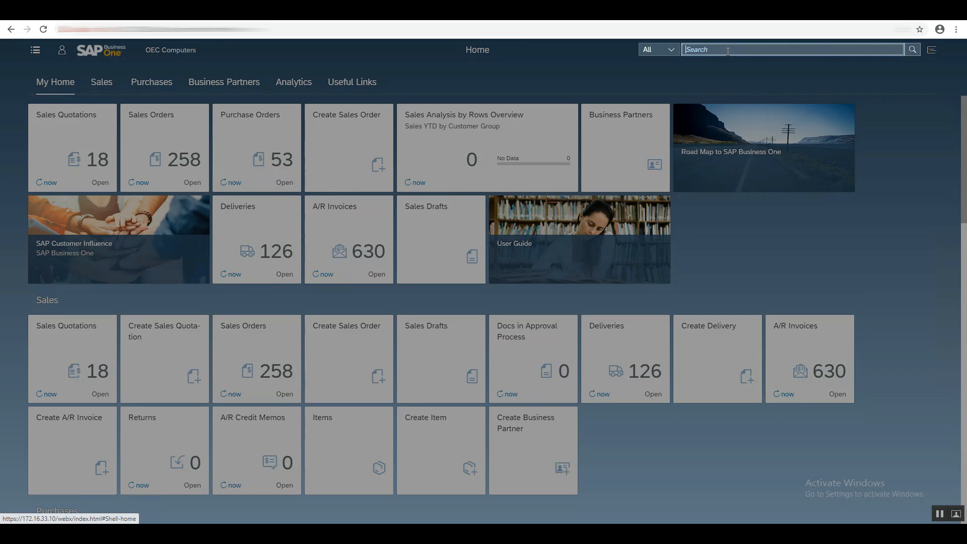
key(Return)
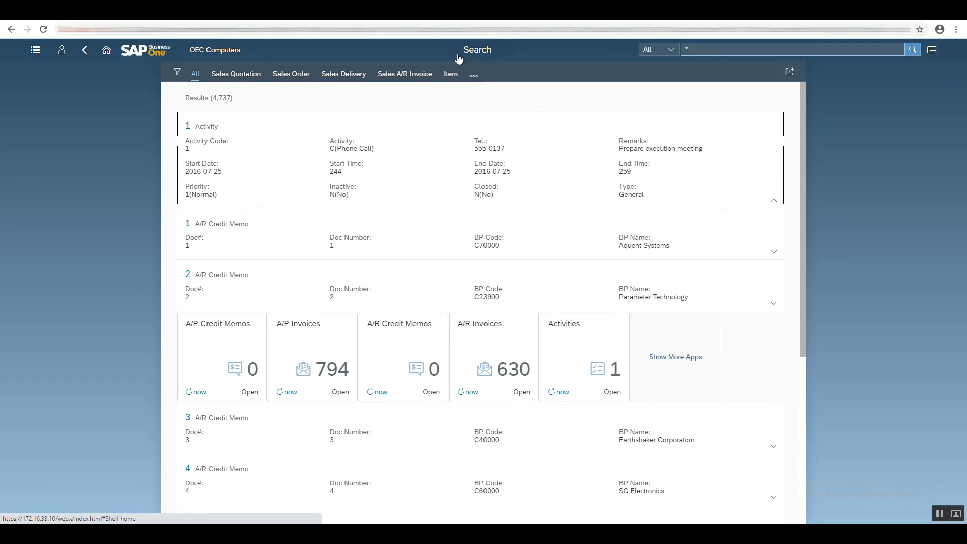
click(178, 72)
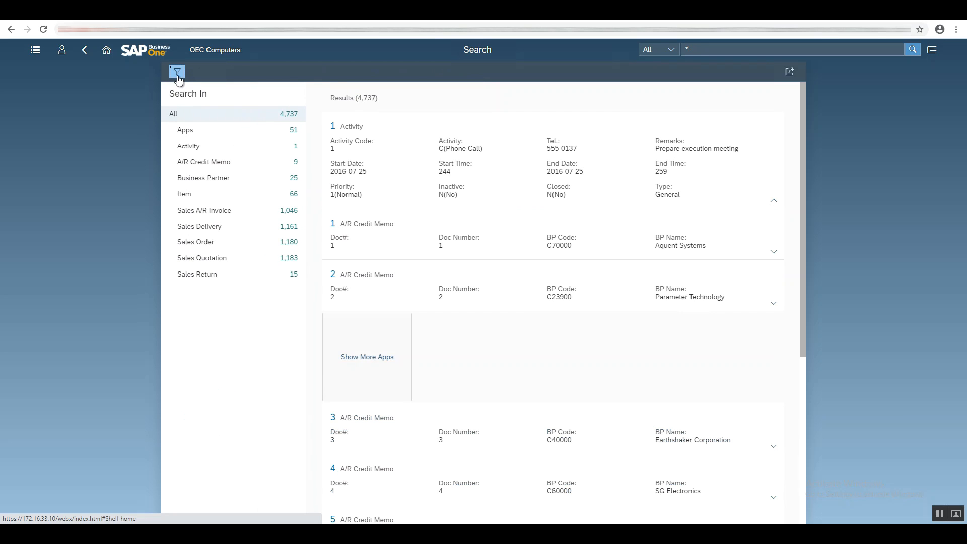
click(231, 243)
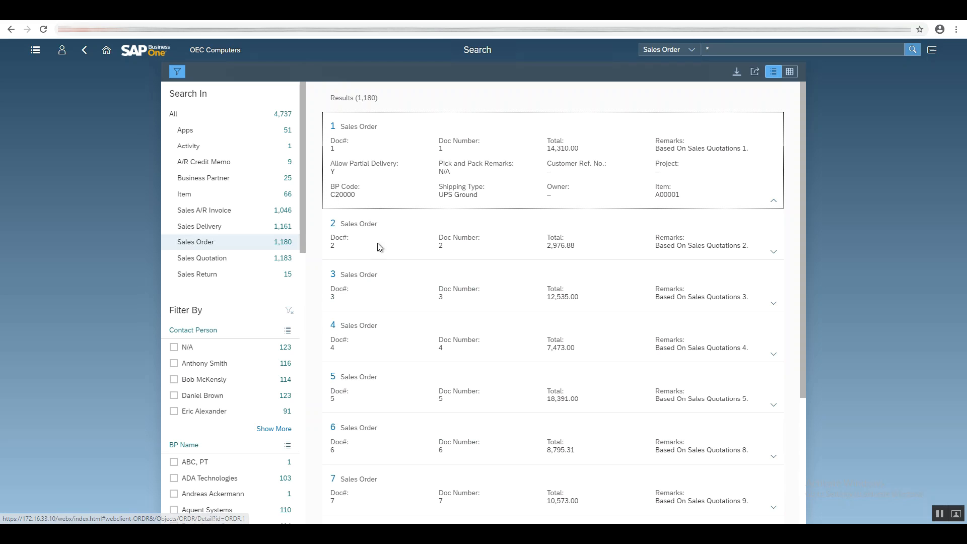
Expand and collapse the details of sales order results in the list.
click(773, 257)
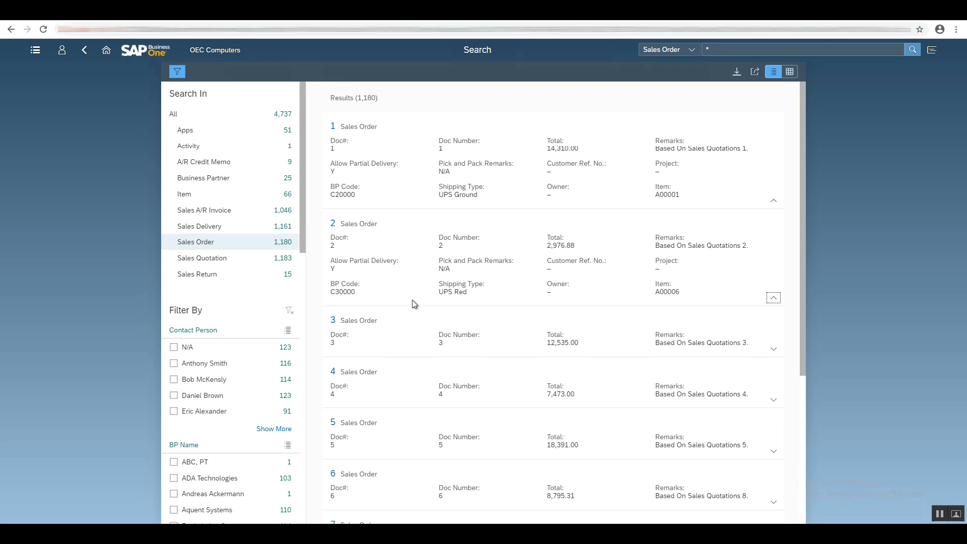
click(774, 297)
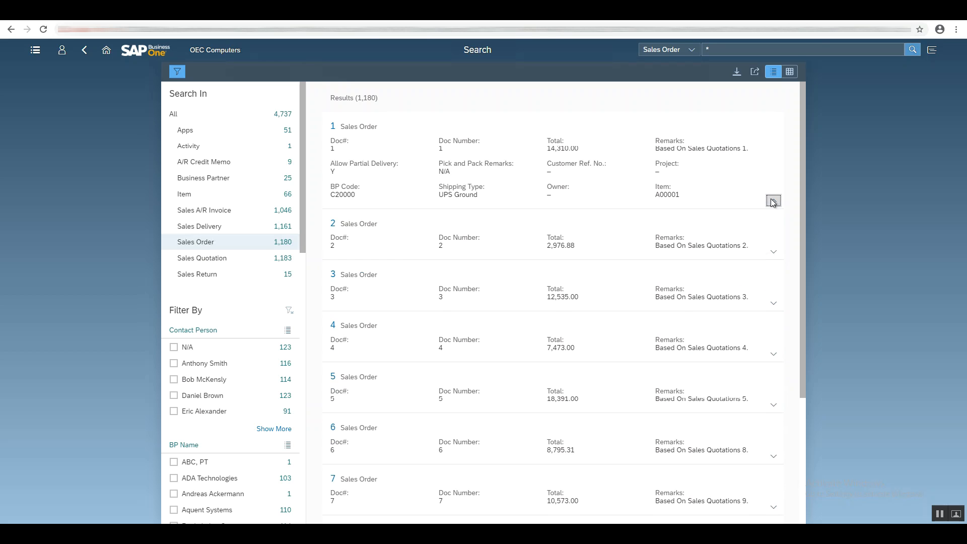
click(772, 202)
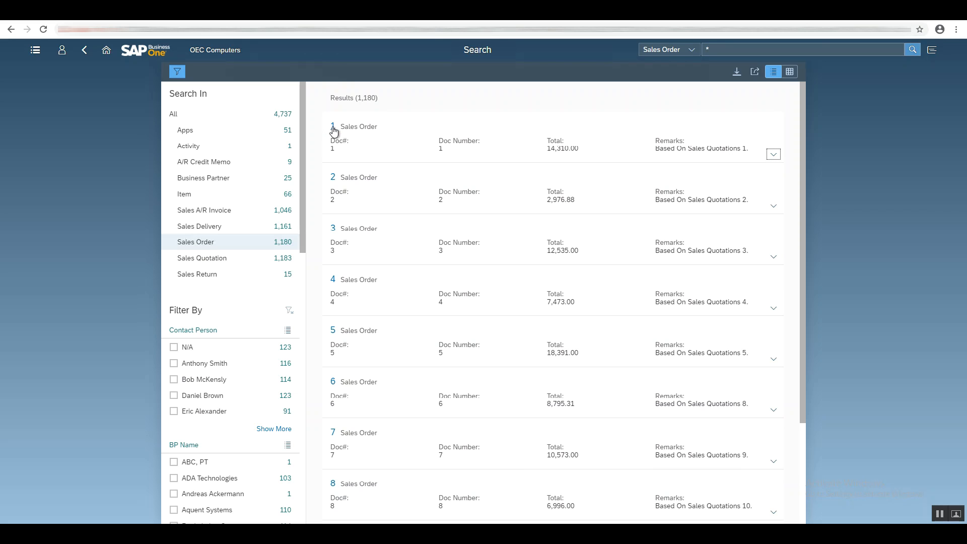
Open Sales Order 1 and review its General, Contents, Logistics and Accounting sections.
click(333, 129)
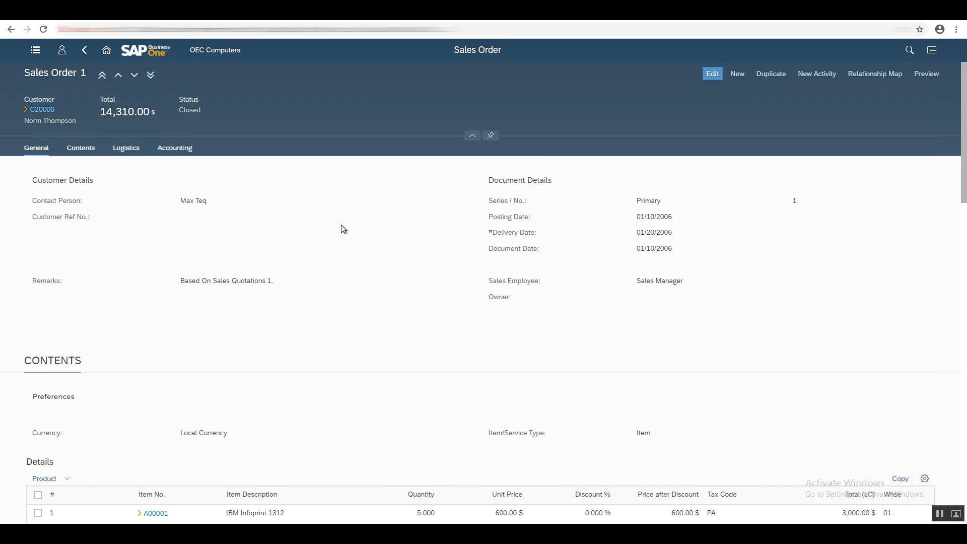
scroll(341, 229, down, 3)
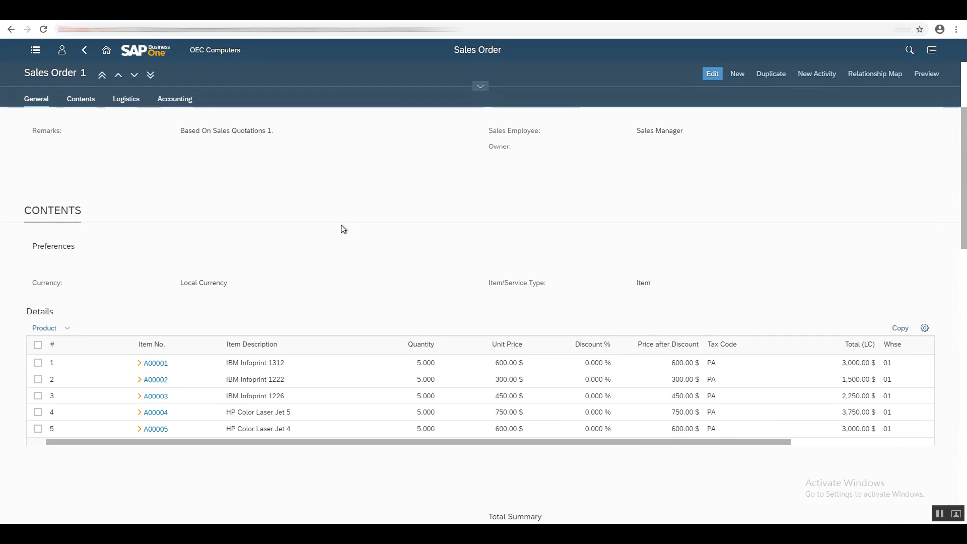
scroll(342, 229, down, 4)
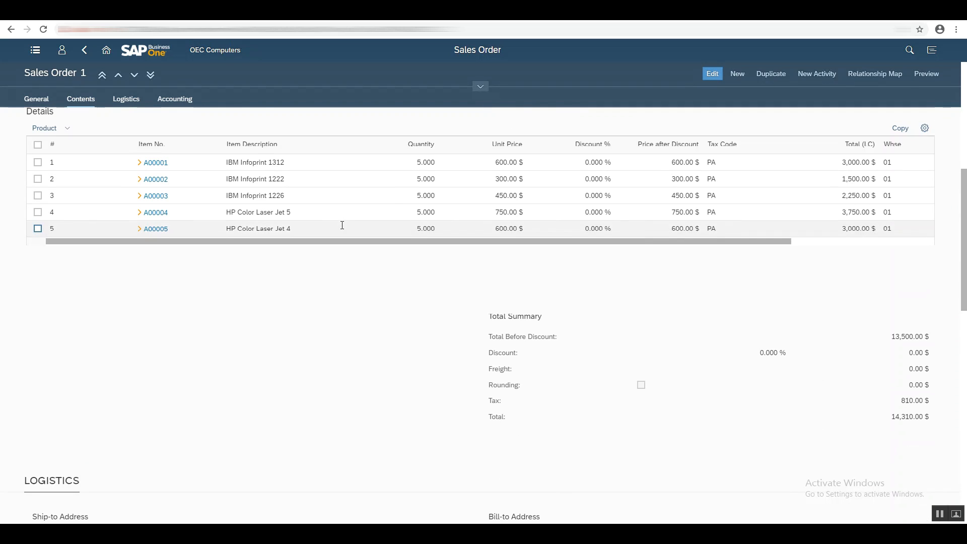
scroll(342, 226, down, 1)
scroll(342, 226, down, 3)
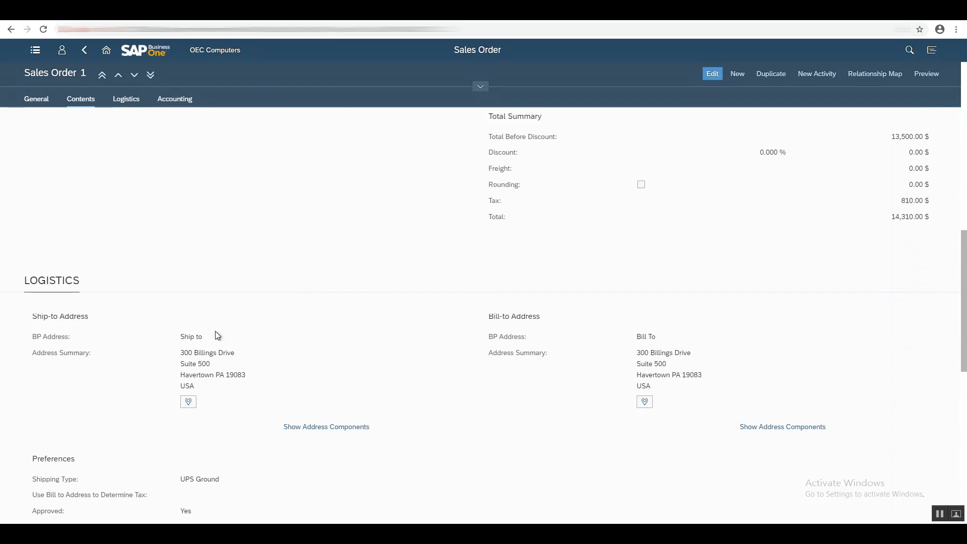
click(124, 102)
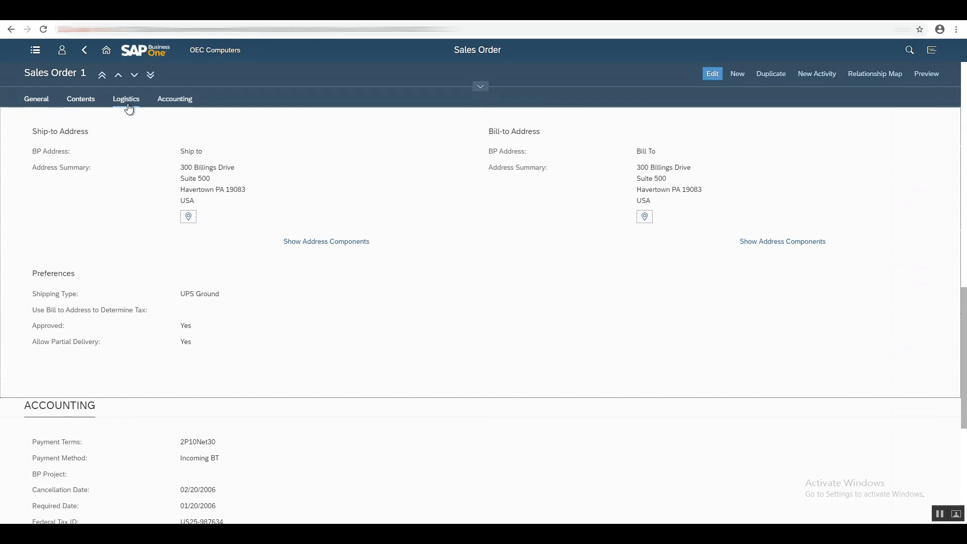
click(171, 103)
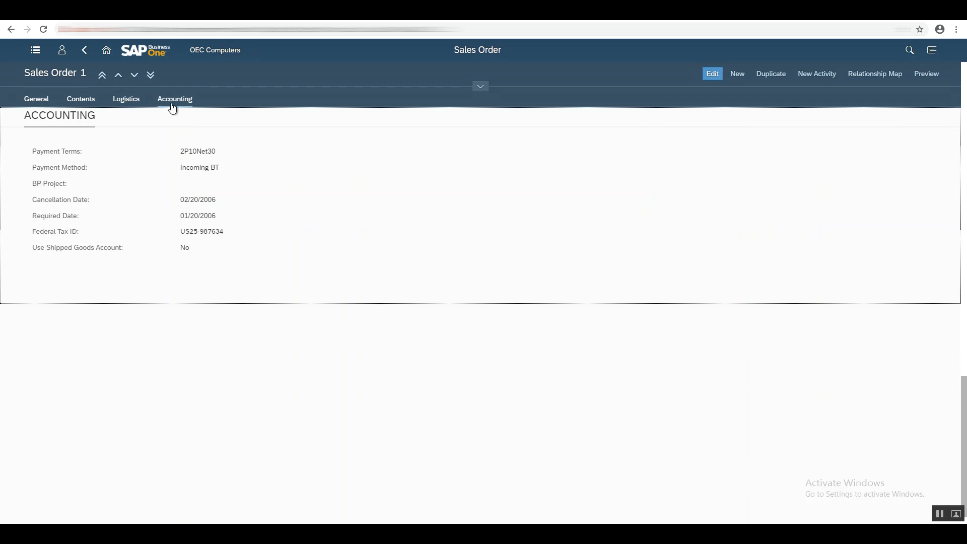
click(38, 104)
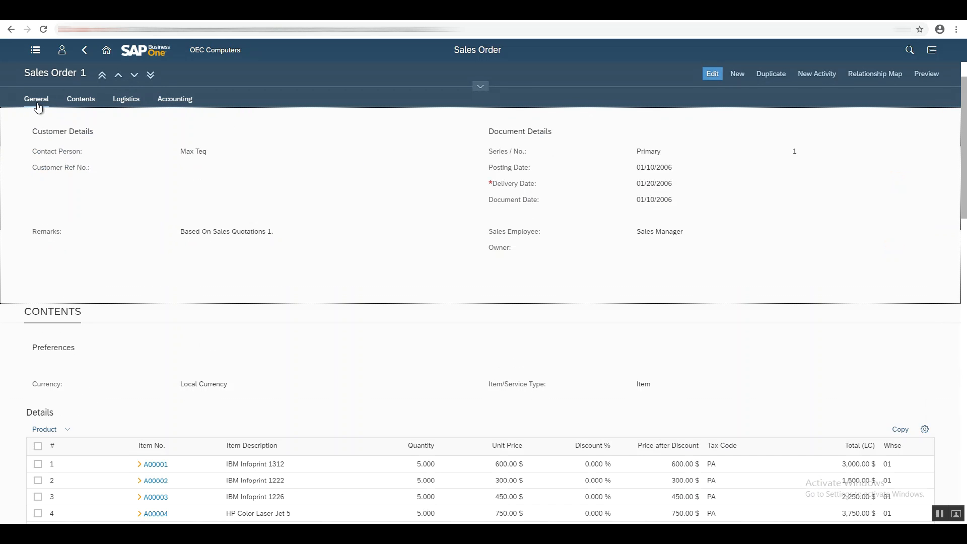
Return to the search results and filter sales orders by BP Name ADA Technologies.
click(84, 50)
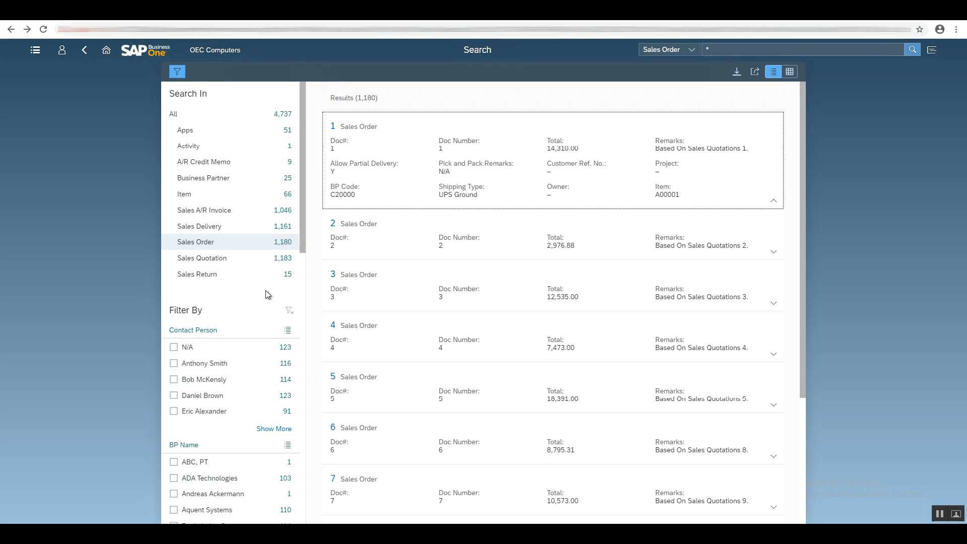
scroll(266, 292, down, 3)
scroll(265, 290, down, 1)
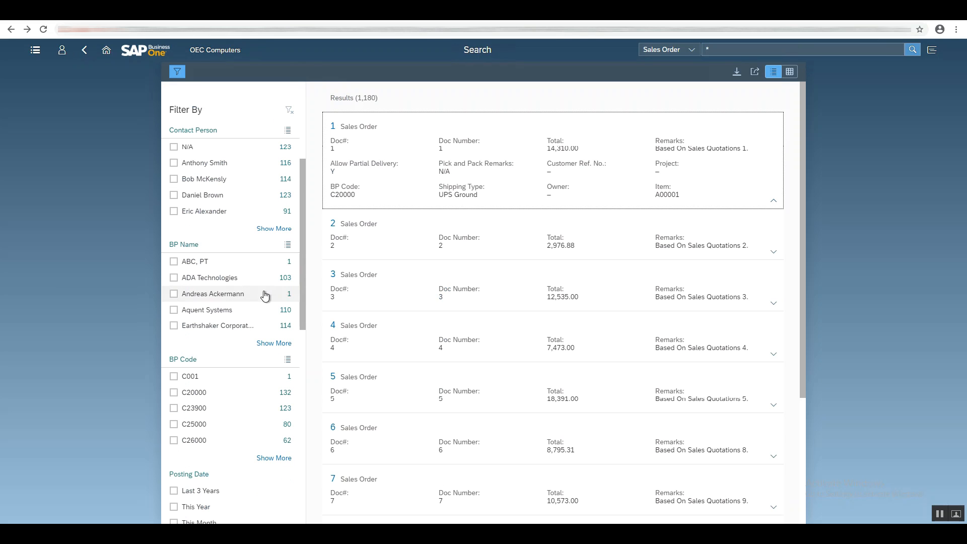
click(173, 278)
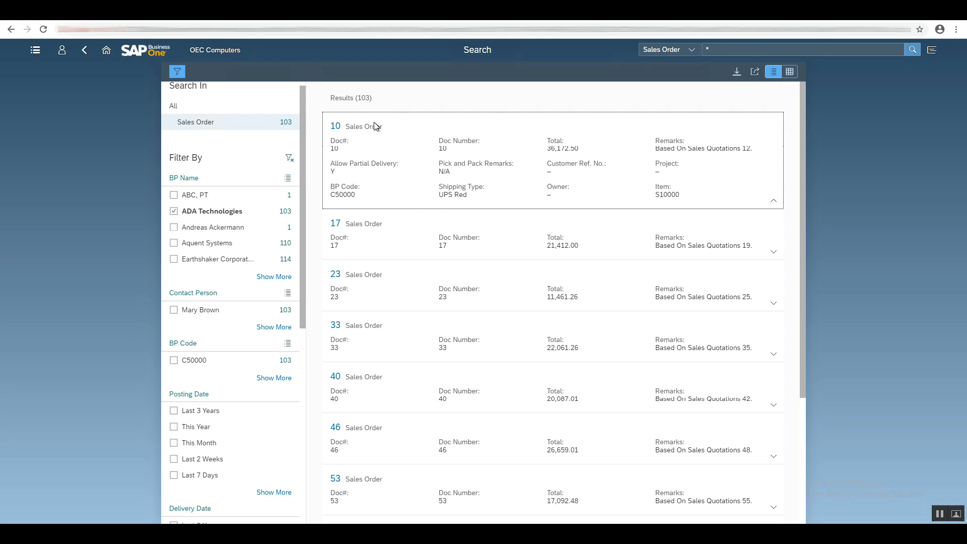
Open Sales Order 23 and review its Contents and Logistics sections.
click(336, 275)
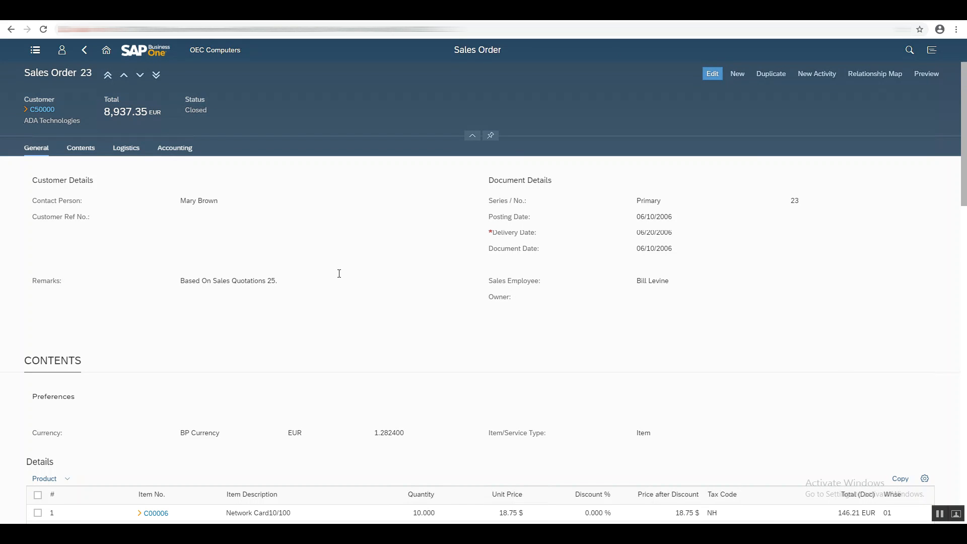
click(86, 149)
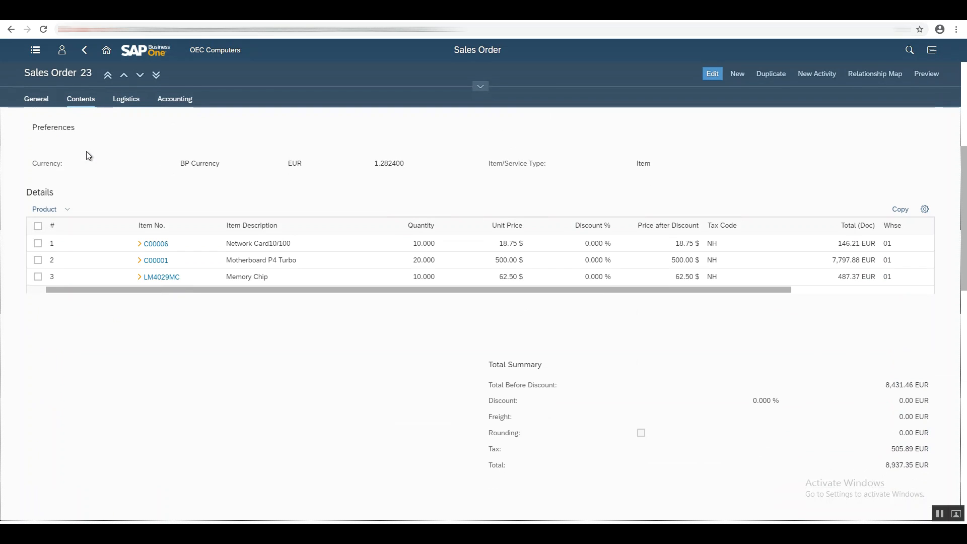
click(123, 102)
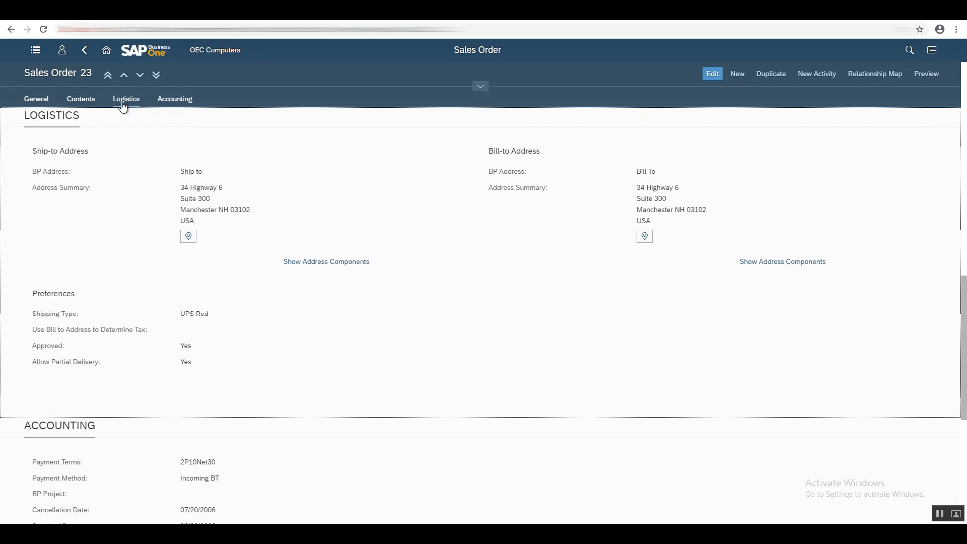
Review Sales Order 23's Accounting section and return to the sales order search results.
click(172, 105)
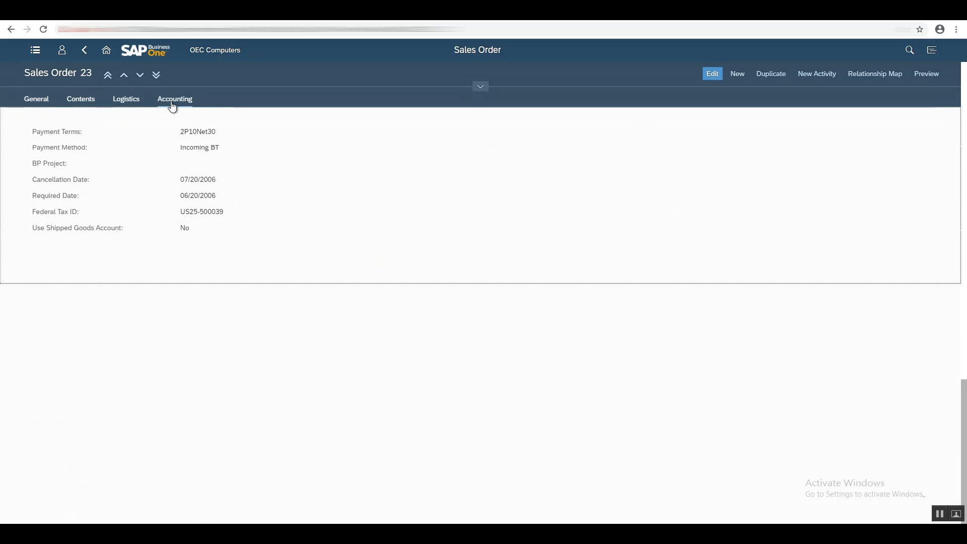
click(87, 52)
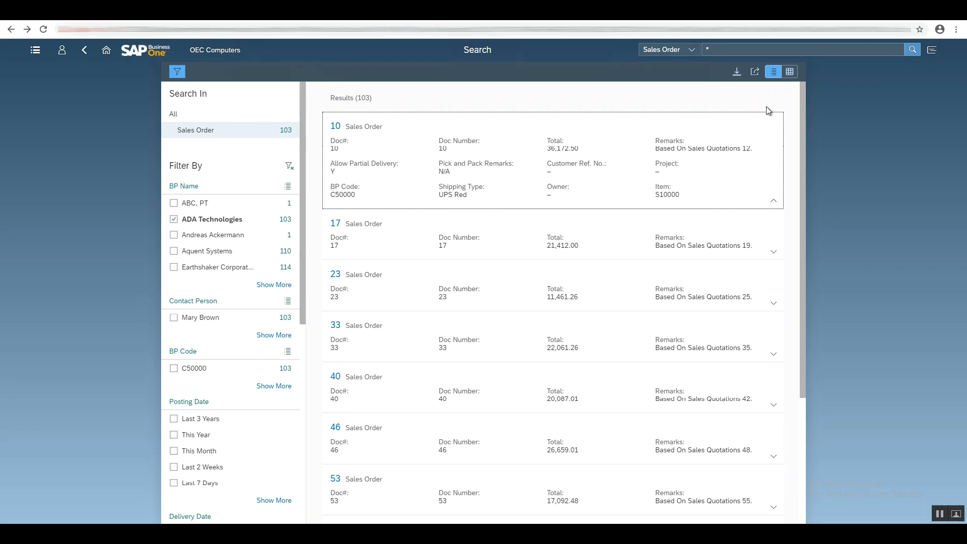
Switch the search results between list and table view, ending in table view.
click(790, 72)
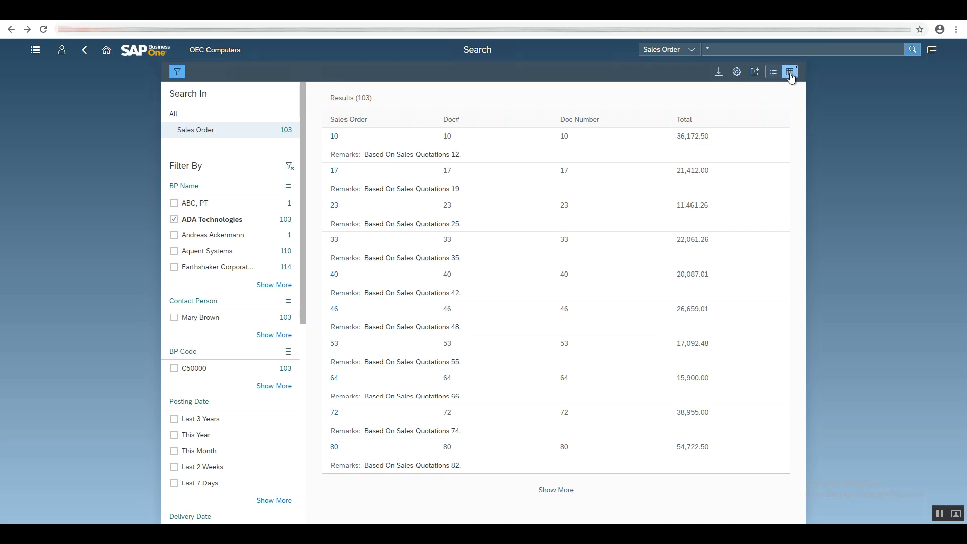
click(779, 76)
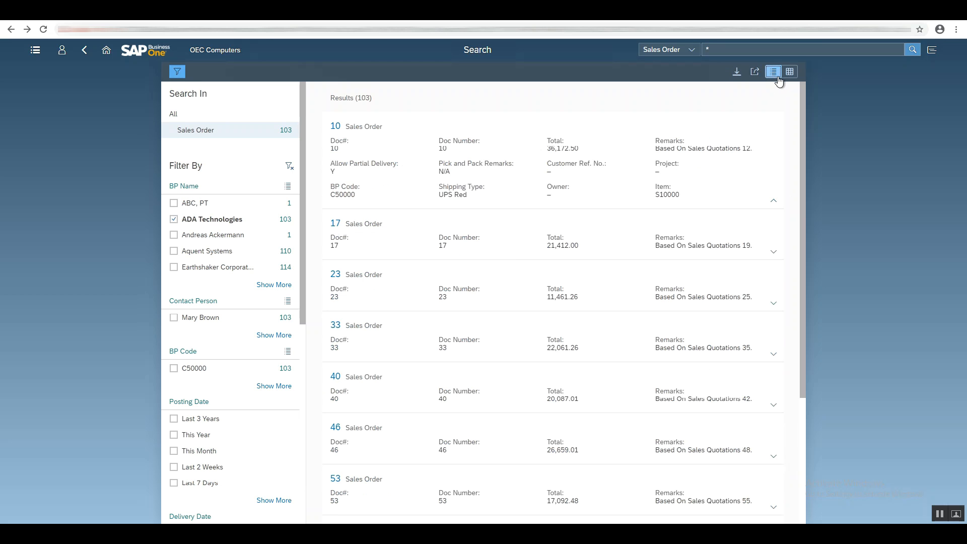
click(788, 77)
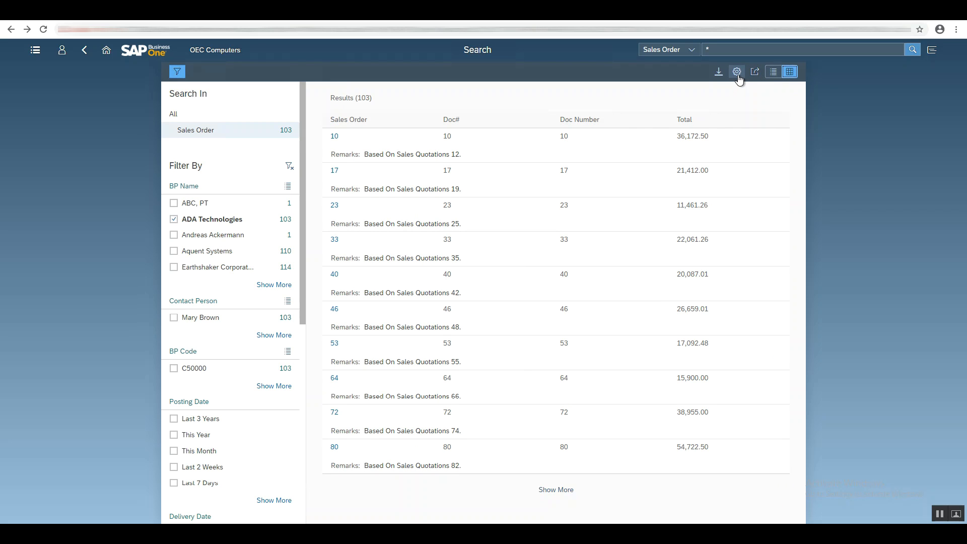
Change the result columns to hide Remarks and show BP Code instead.
click(737, 74)
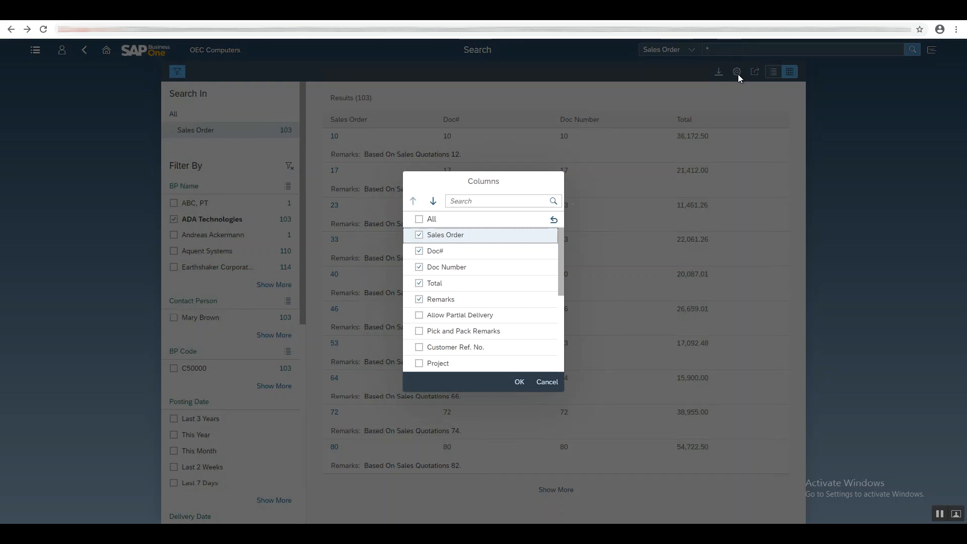
click(420, 300)
scroll(426, 348, down, 5)
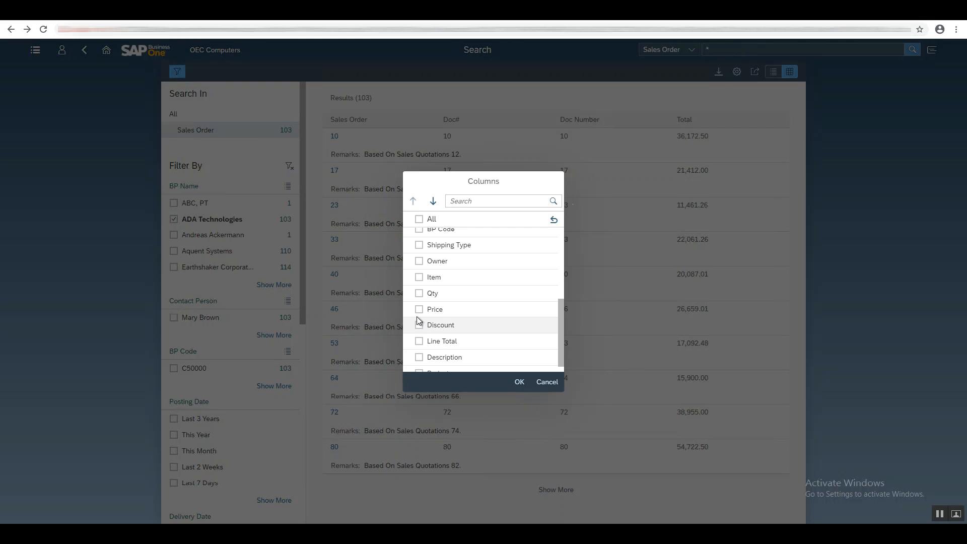
scroll(420, 254, up, 1)
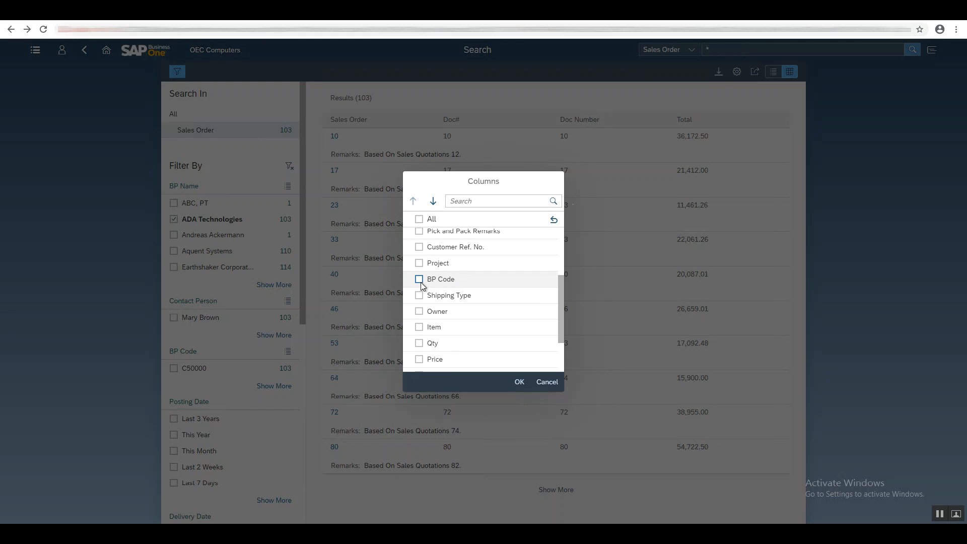
click(519, 384)
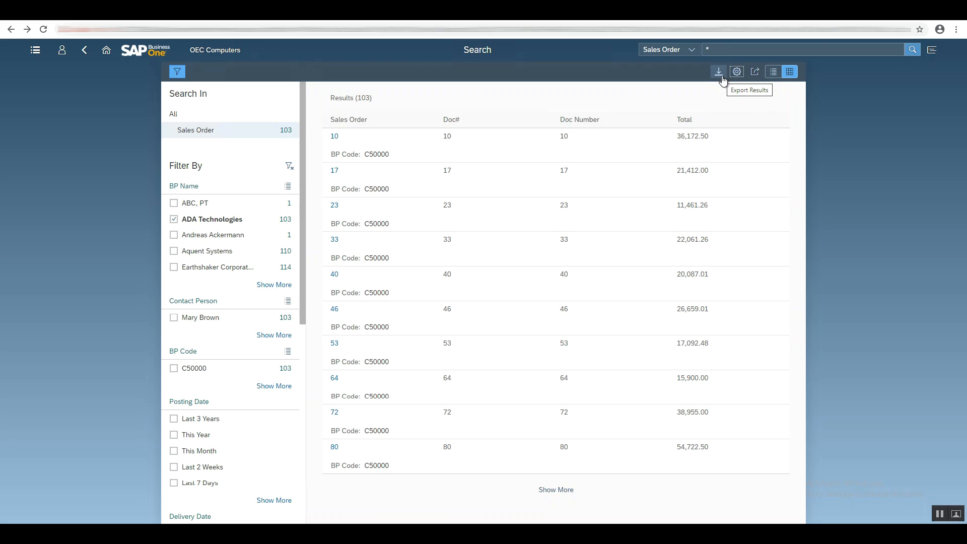
Save the search as a tile titled SO ADA Technologies in the Sales group.
click(754, 75)
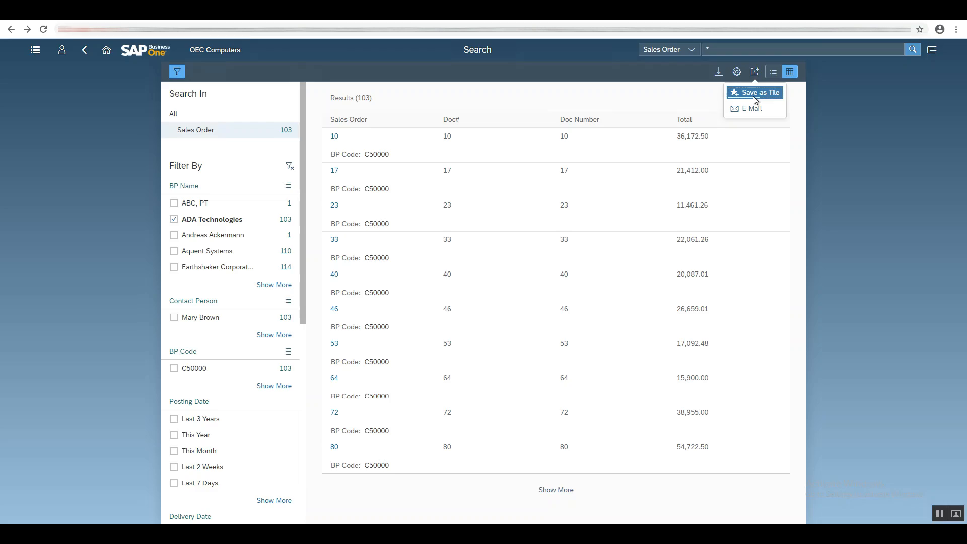
click(753, 93)
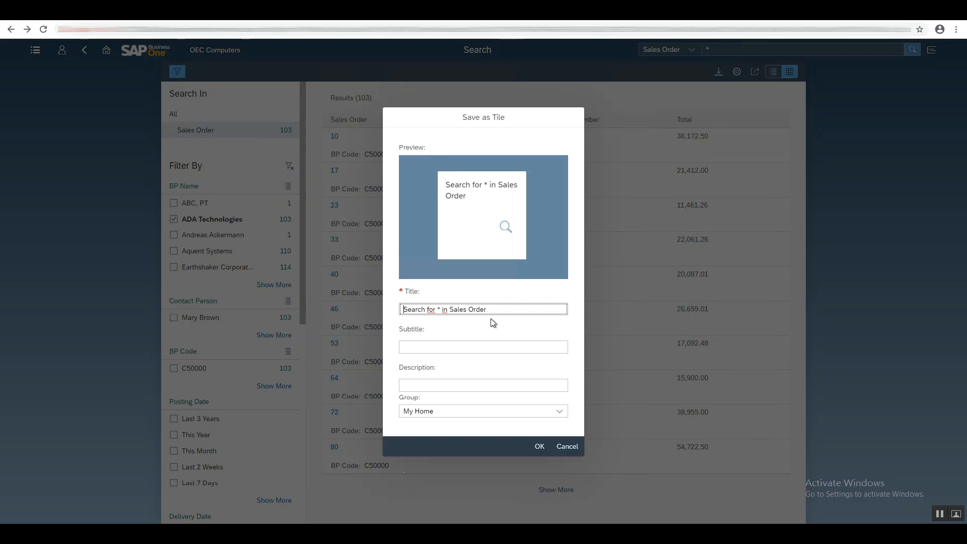
text(SO ADA Technologies)
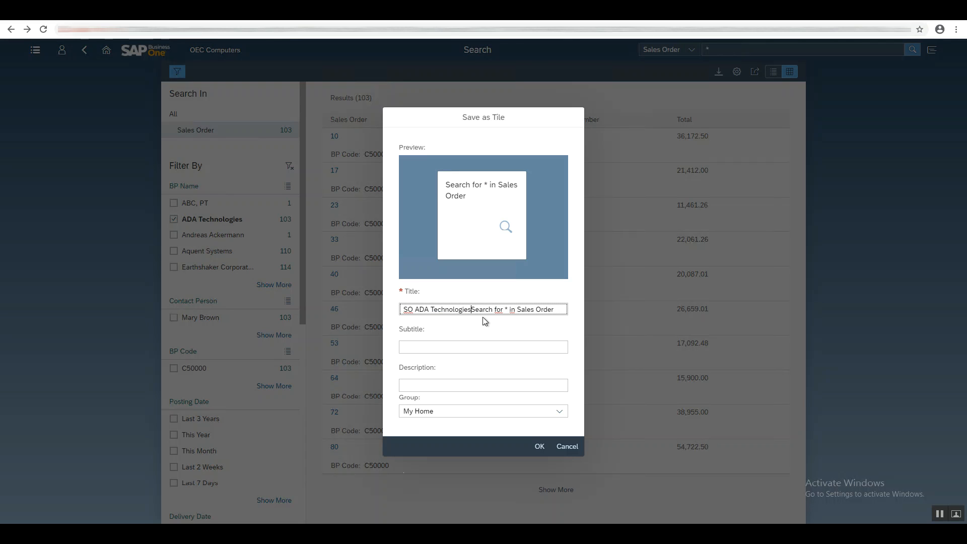
key(Delete)
key(Delete)
key(Delete)
key(Delete)
key(Delete)
key(Delete)
key(Delete)
key(Delete)
key(Delete)
key(Delete)
key(Delete)
key(Delete)
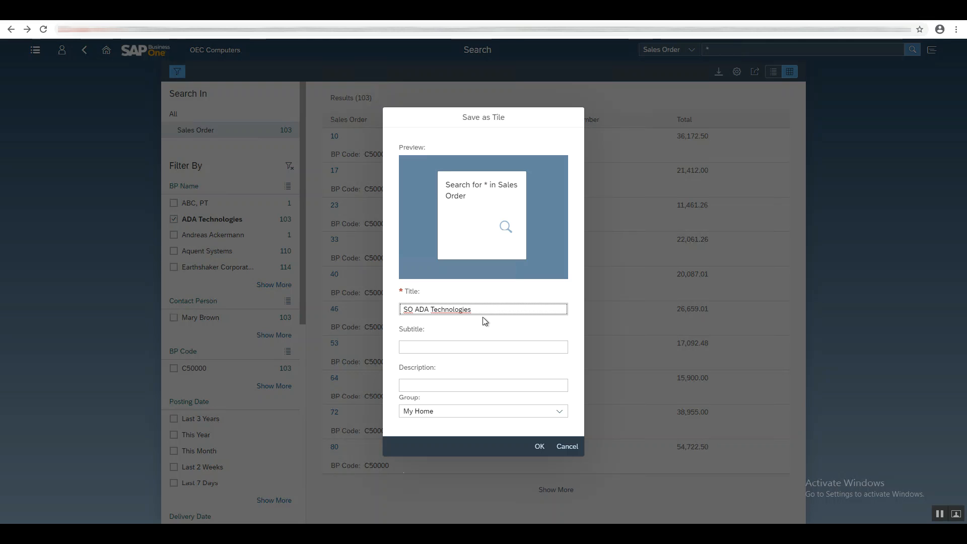
click(560, 413)
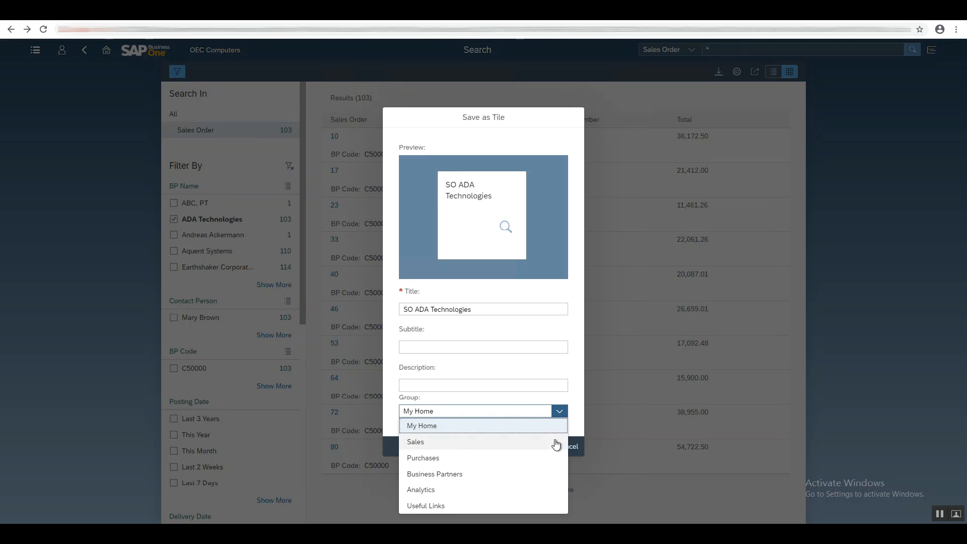
click(556, 442)
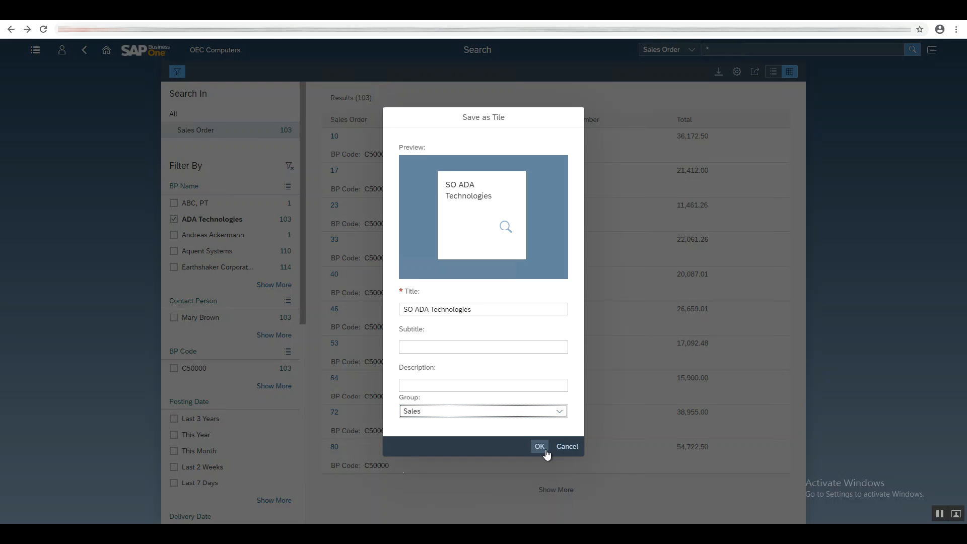
click(540, 446)
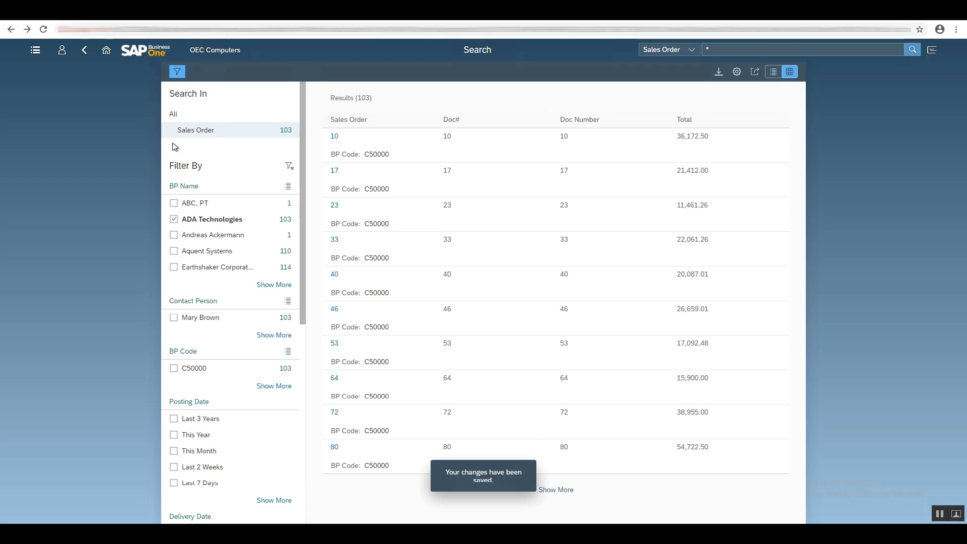
Go to the home page, open the SO ADA Technologies tile, and return home.
click(106, 52)
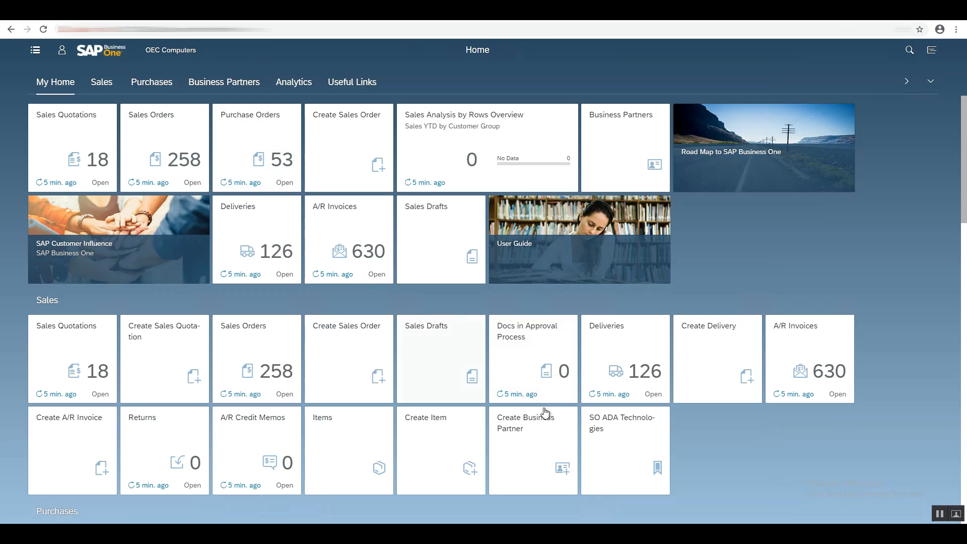
click(618, 445)
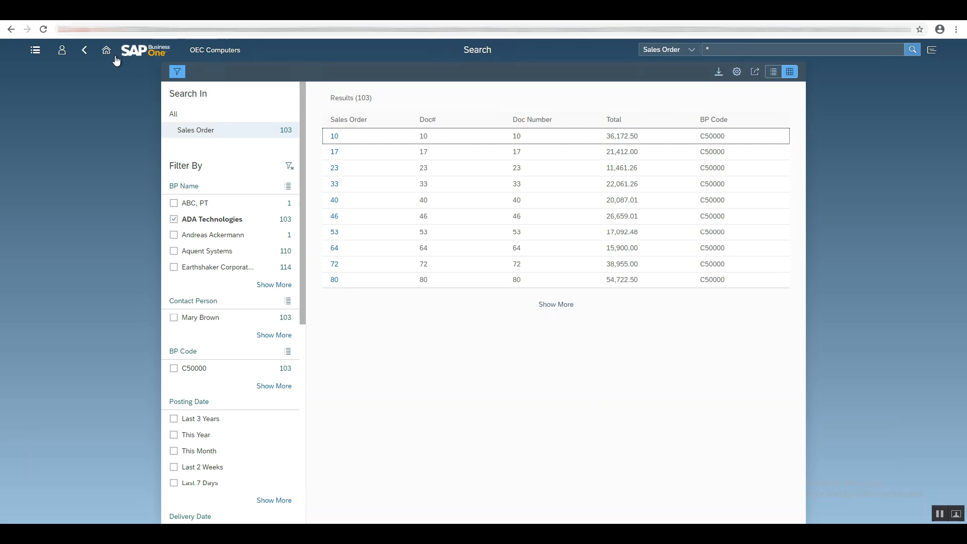
click(107, 51)
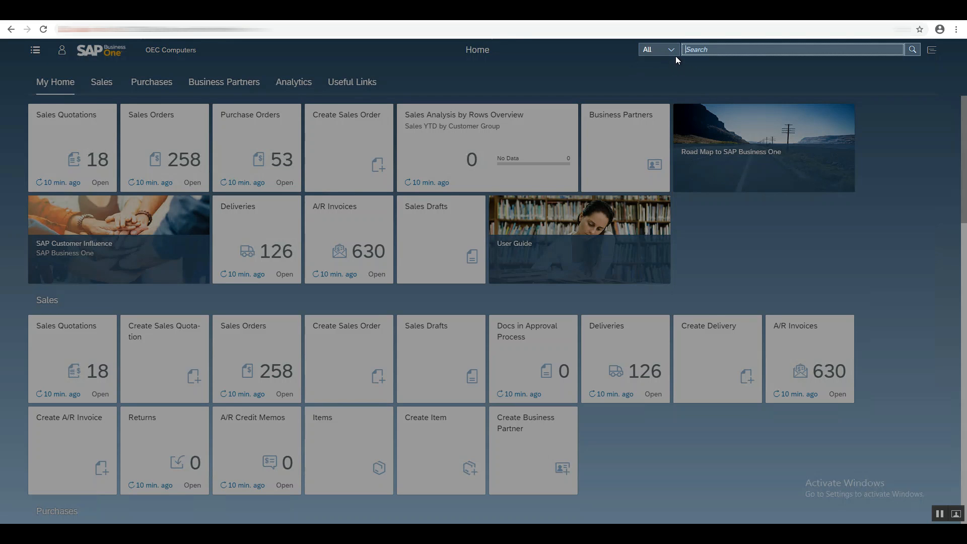
Open the notifications panel, view its All, By Date and By Priority lists, and close it.
click(914, 54)
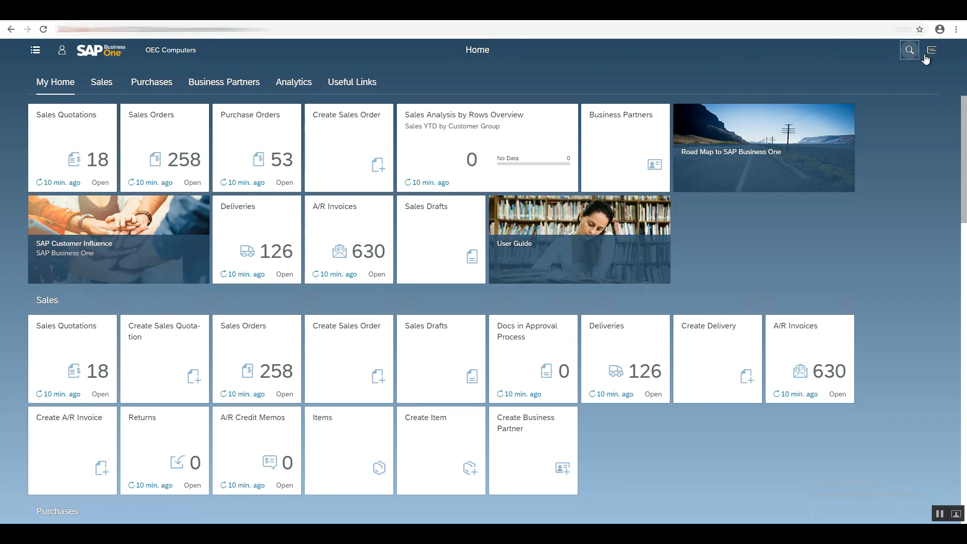
click(930, 55)
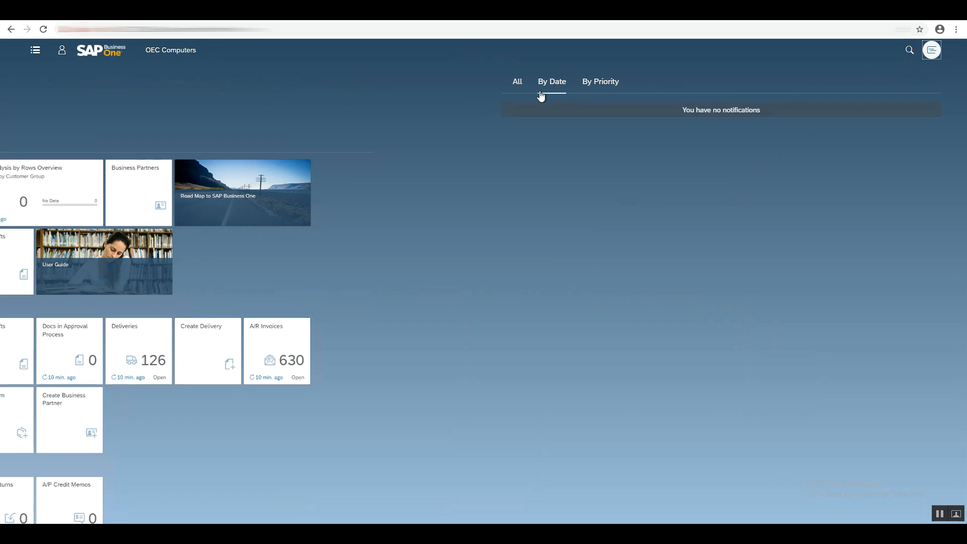
click(519, 90)
click(554, 85)
click(594, 89)
click(932, 56)
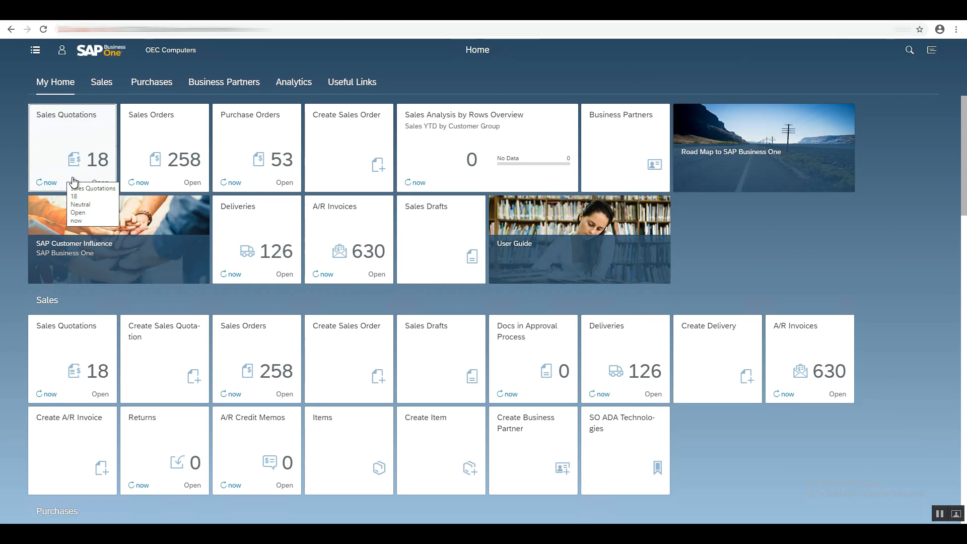
Open the Sales Quotations and Sales Orders tiles in turn, returning to the home page after each.
scroll(58, 197, down, 2)
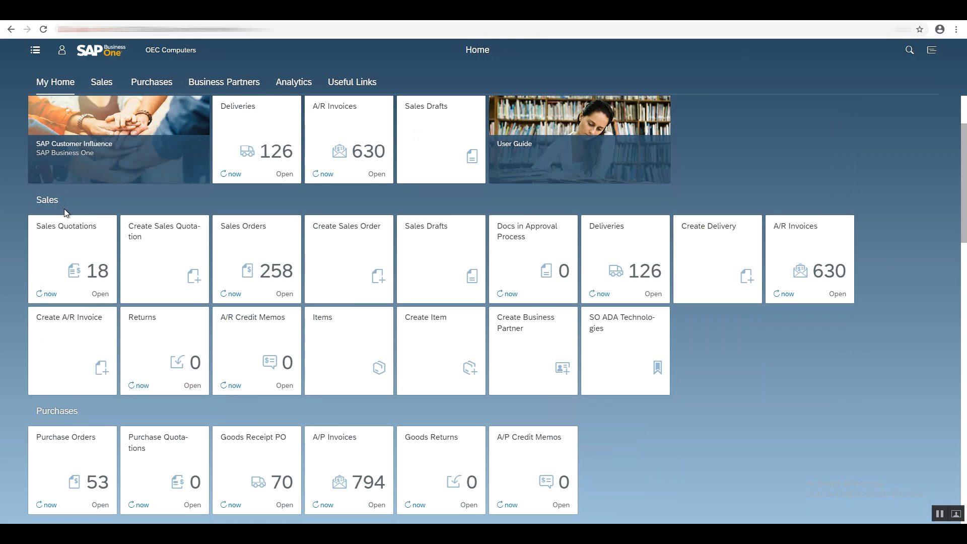
scroll(65, 211, up, 2)
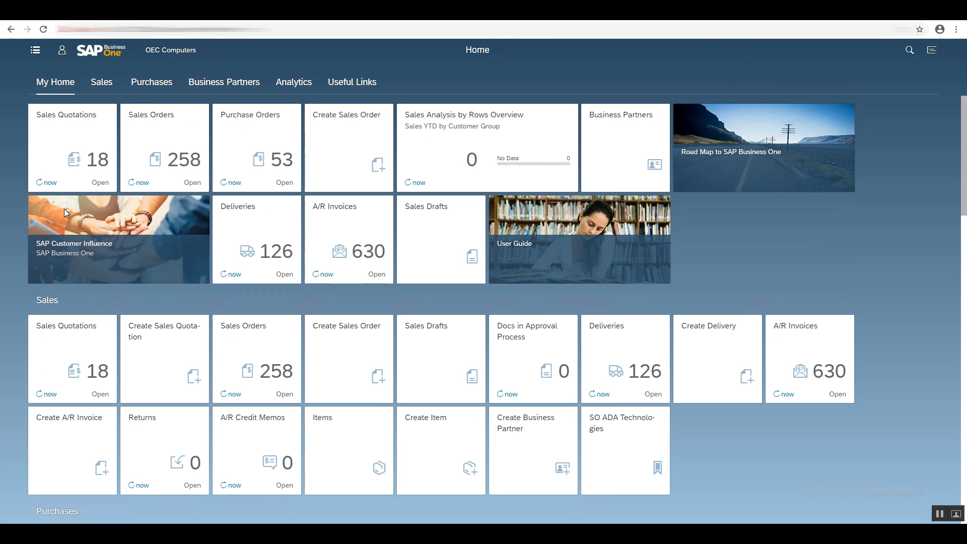
click(63, 180)
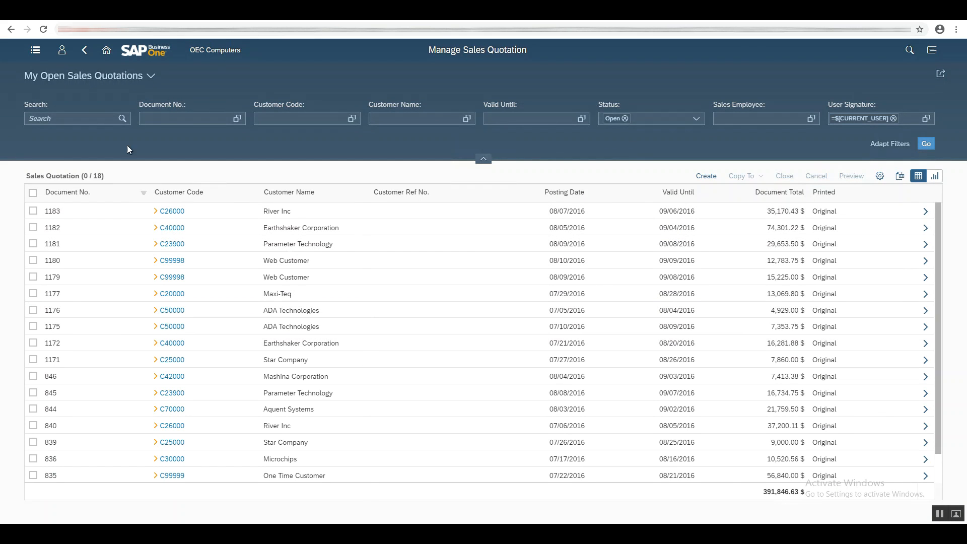
click(86, 55)
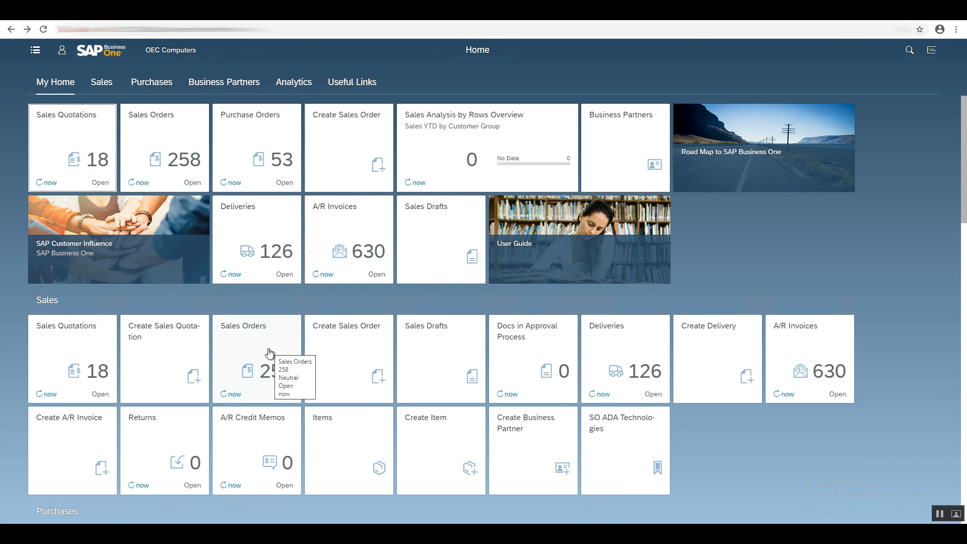
click(268, 351)
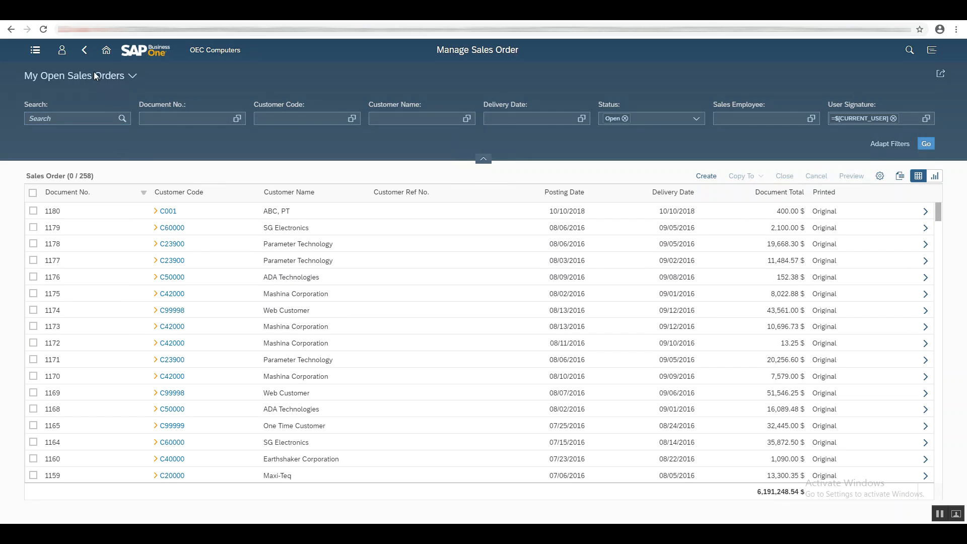
click(92, 56)
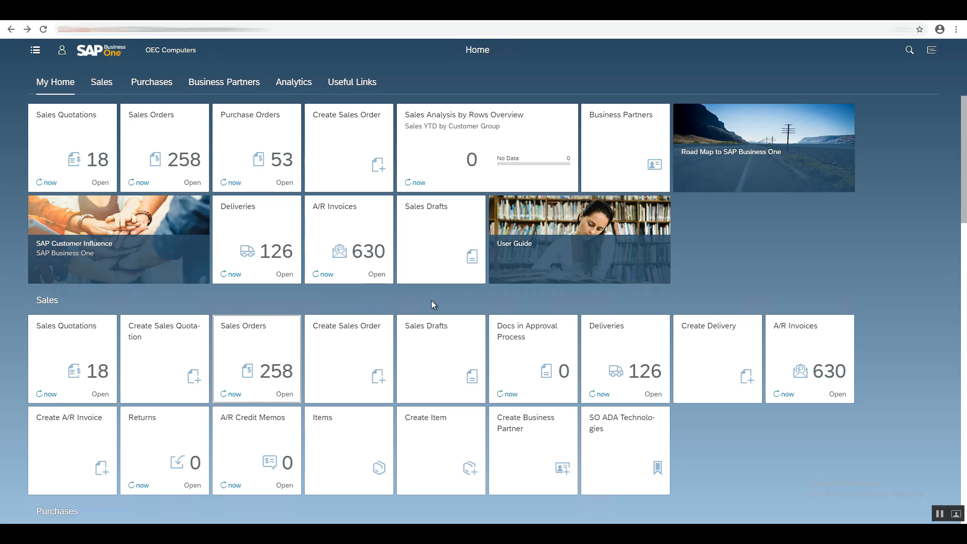
Scroll through the home page tile groups down to Useful Links and back up.
scroll(451, 302, down, 2)
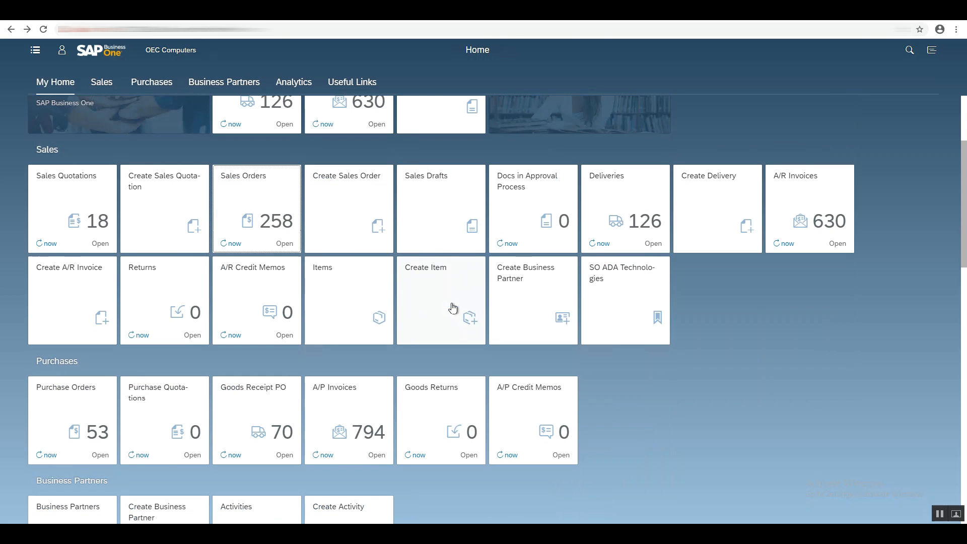
scroll(452, 307, down, 6)
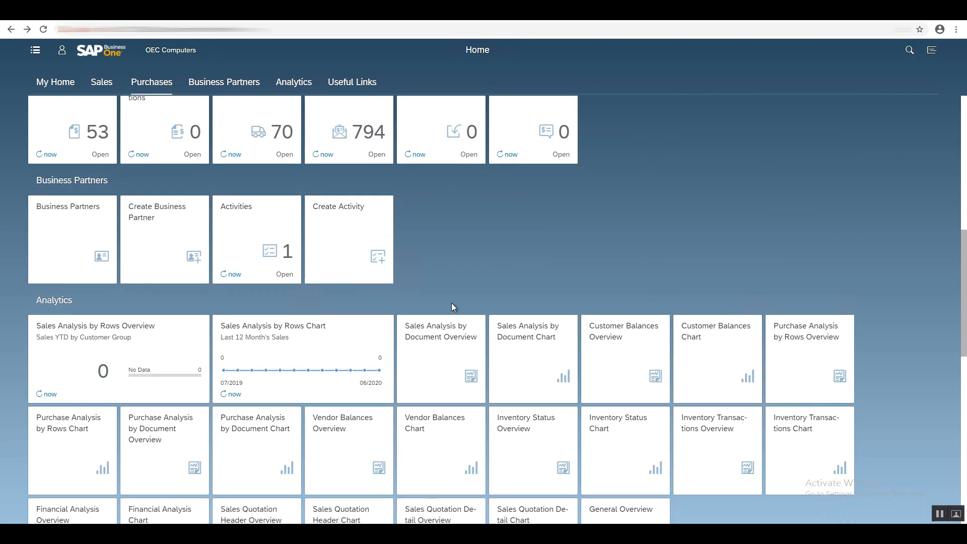
scroll(452, 307, down, 1)
scroll(452, 307, down, 2)
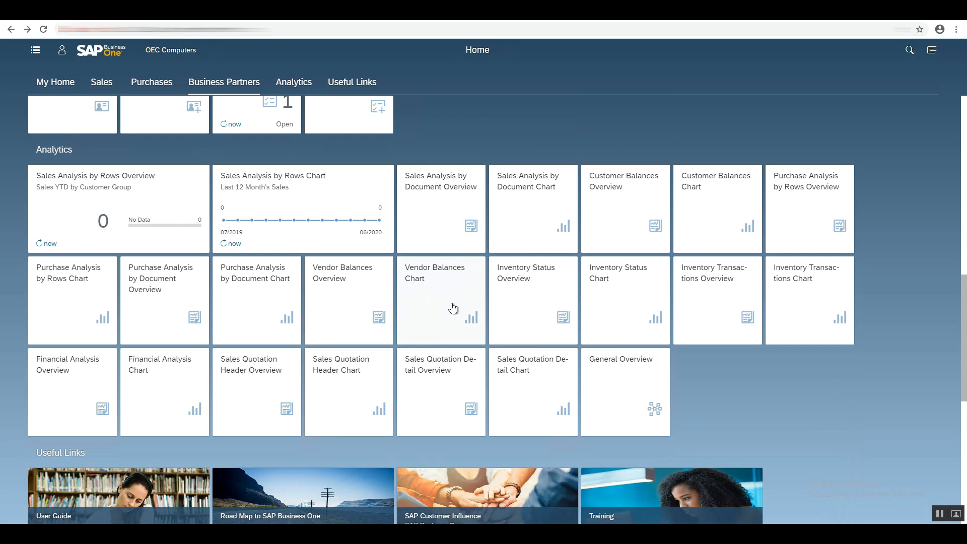
scroll(452, 307, down, 4)
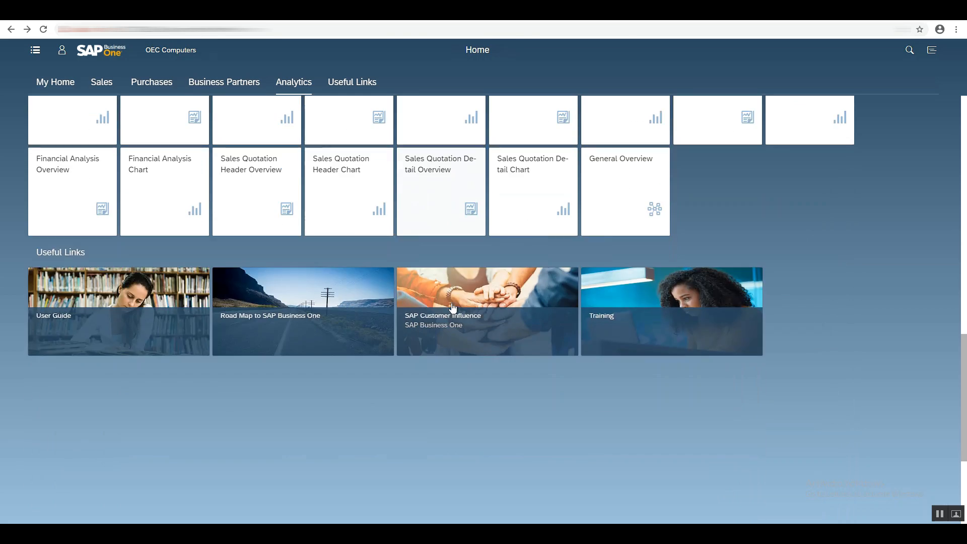
scroll(452, 307, down, 4)
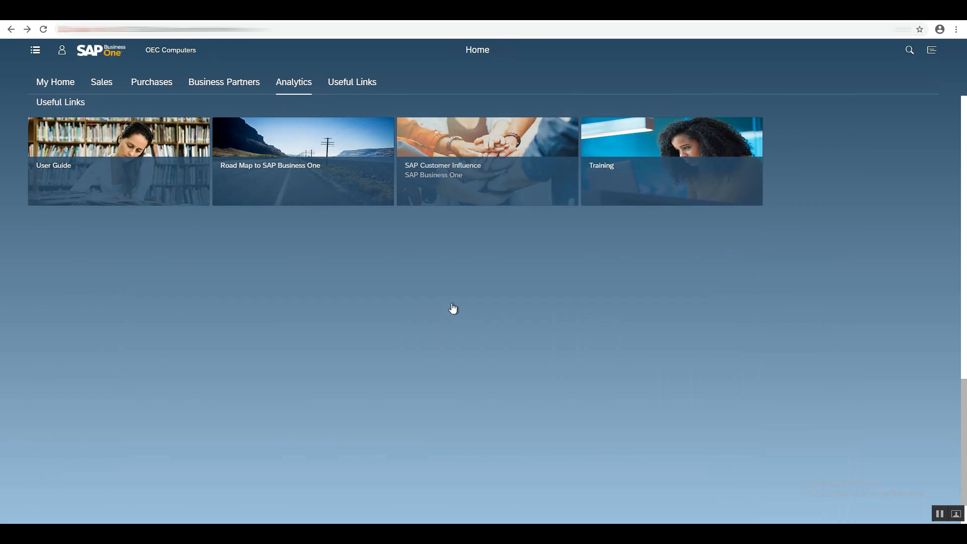
scroll(452, 305, up, 12)
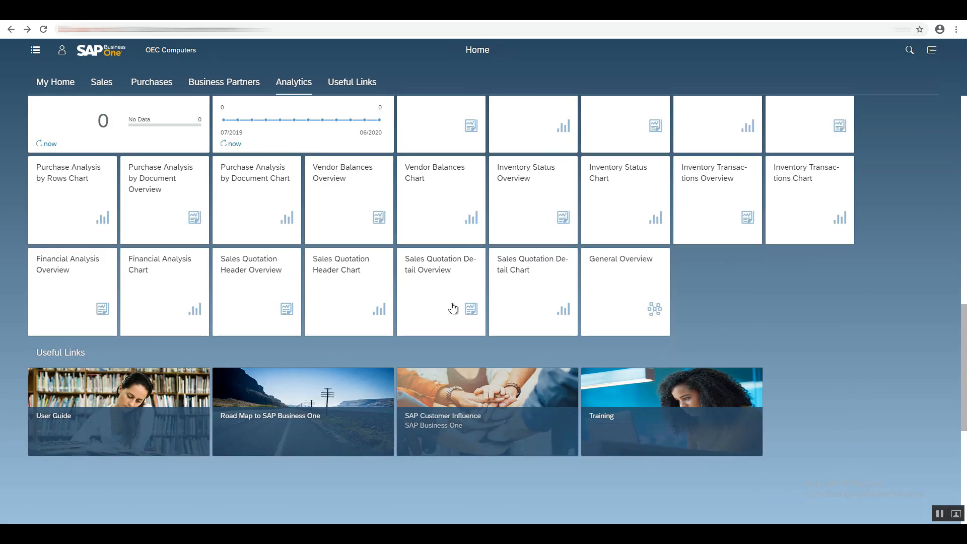
scroll(452, 307, up, 7)
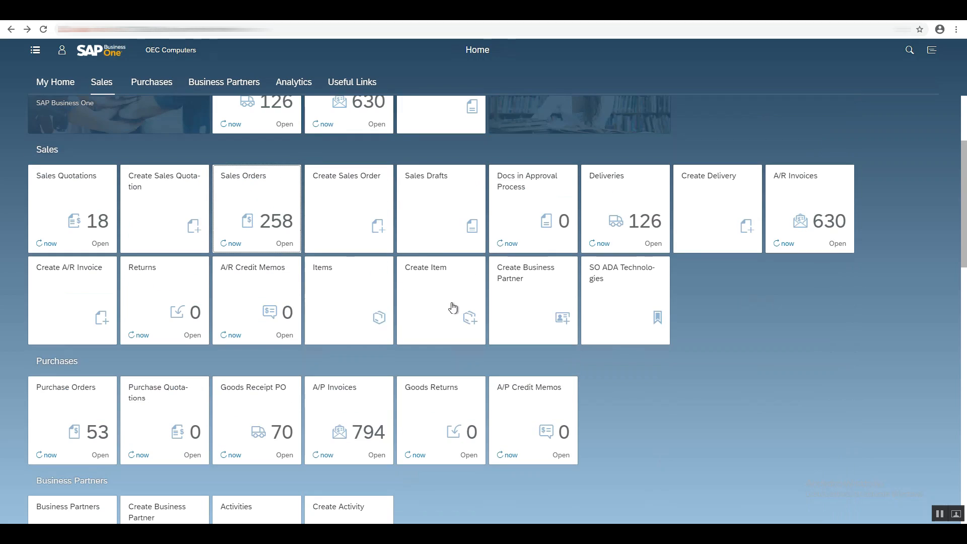